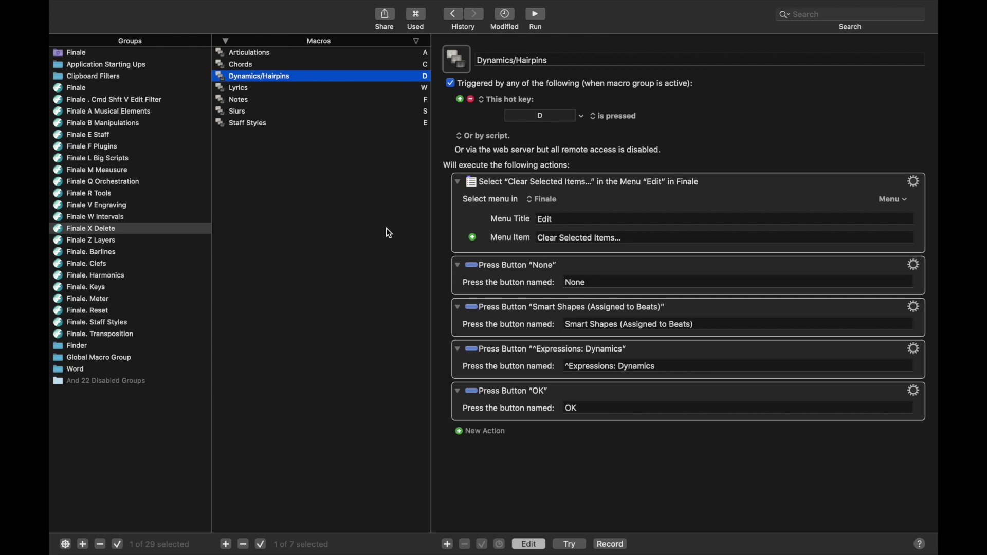
Browse the Finale X Delete and Edit Filter groups, then select the Finale A Musical Elements group.
{"action": "left_click", "coordinate": [116, 231]}
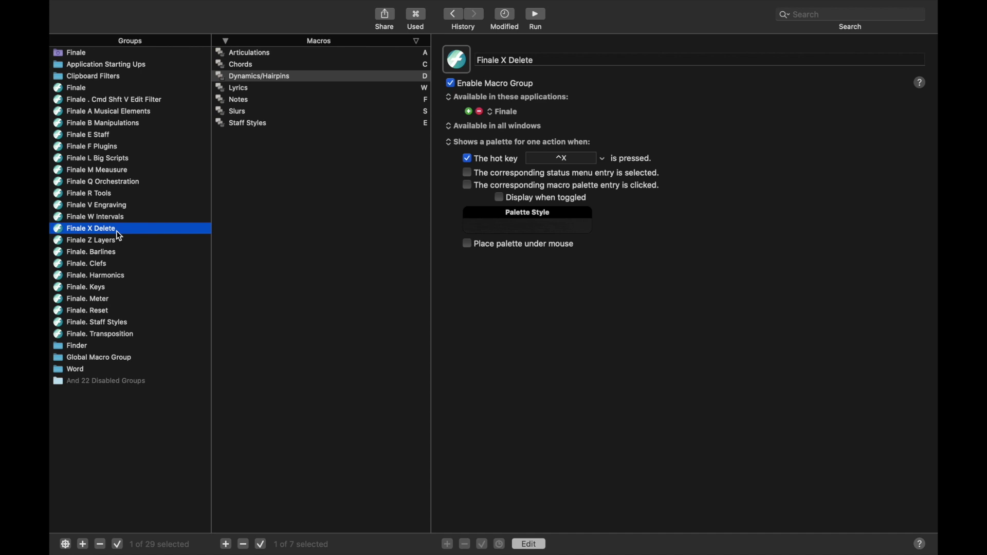
{"action": "left_click", "coordinate": [125, 101]}
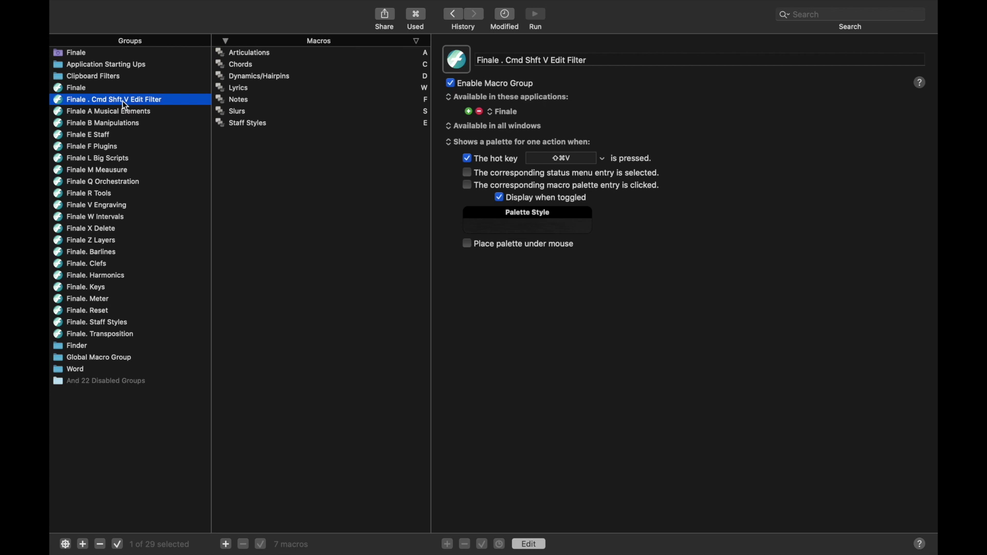
{"action": "left_click", "coordinate": [91, 115]}
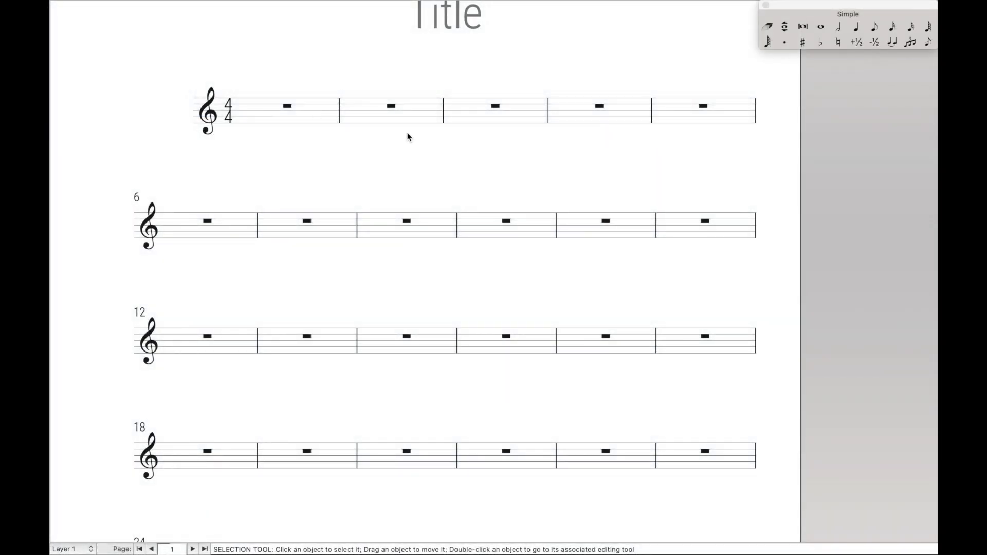
Enter a whole note in measure 3 of the first staff and select the measure.
{"action": "key", "text": "super+1"}
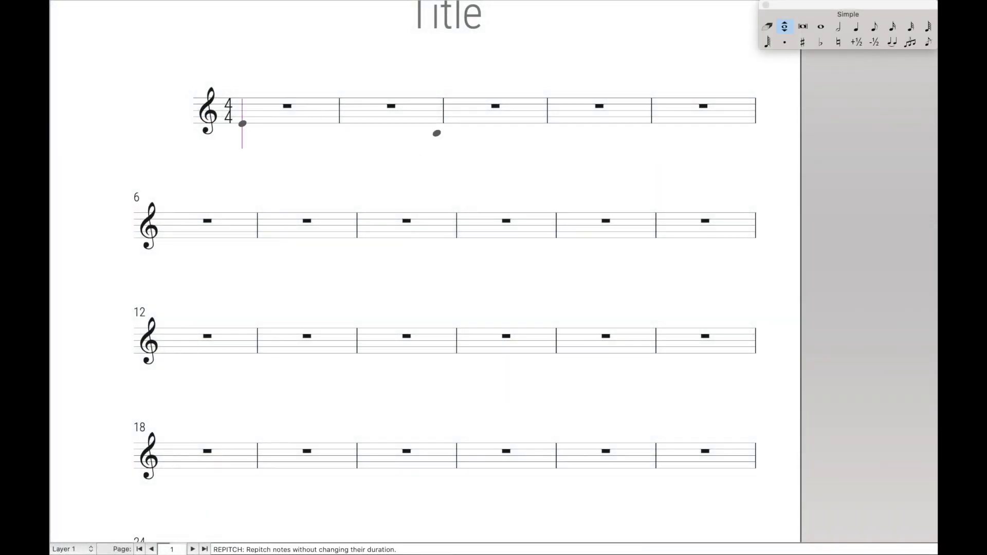
{"action": "left_click", "coordinate": [486, 114]}
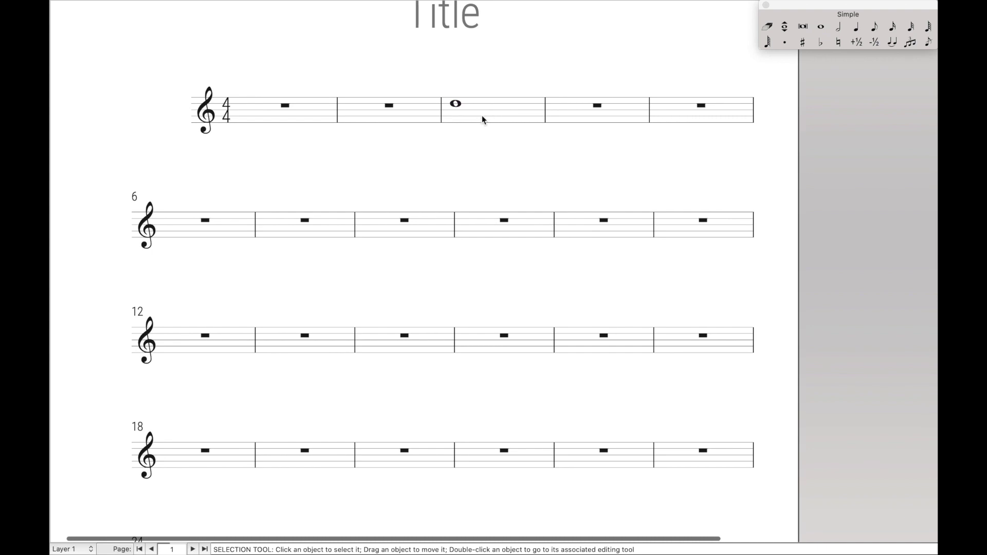
{"action": "left_click", "coordinate": [482, 119]}
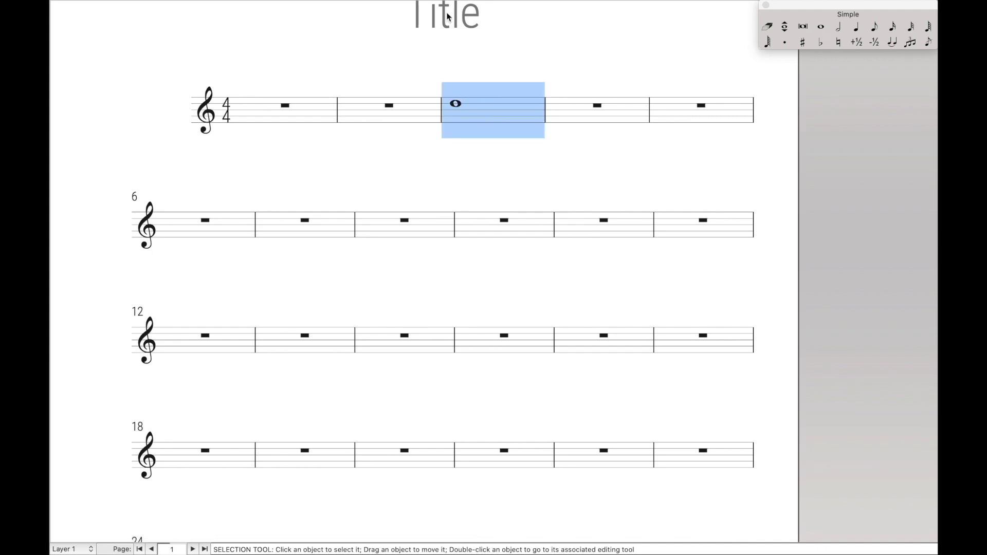
Apply a crescendo hairpin to measure 3 with JW Pattern's Dynamics > Hairpins task, then deselect.
{"action": "mouse_move", "coordinate": [424, 4]}
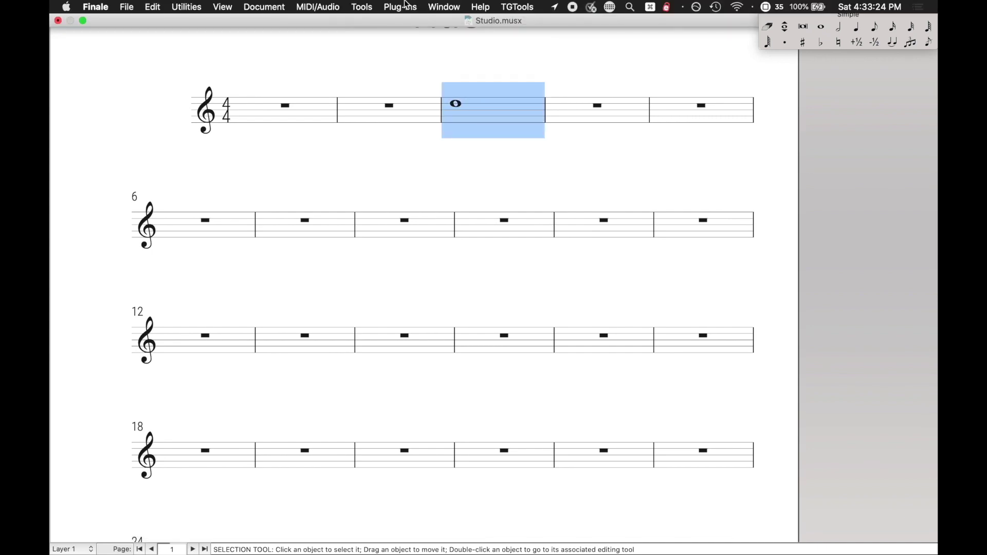
{"action": "left_click", "coordinate": [407, 5]}
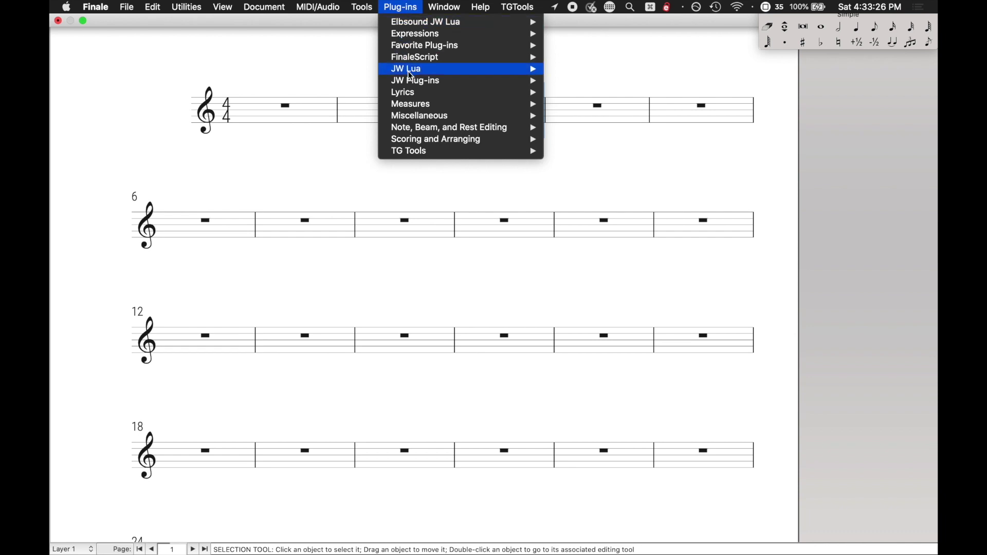
{"action": "mouse_move", "coordinate": [469, 80]}
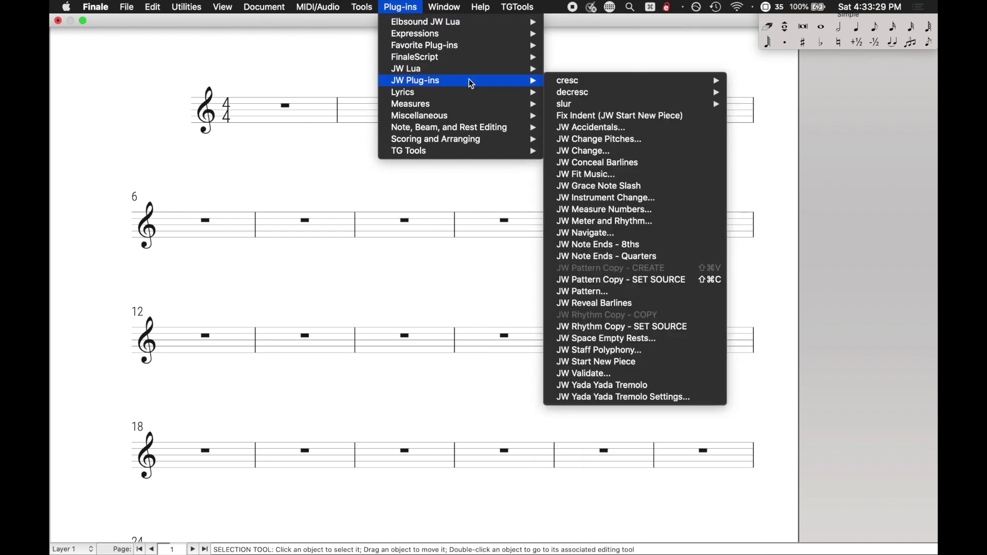
{"action": "left_click", "coordinate": [565, 292]}
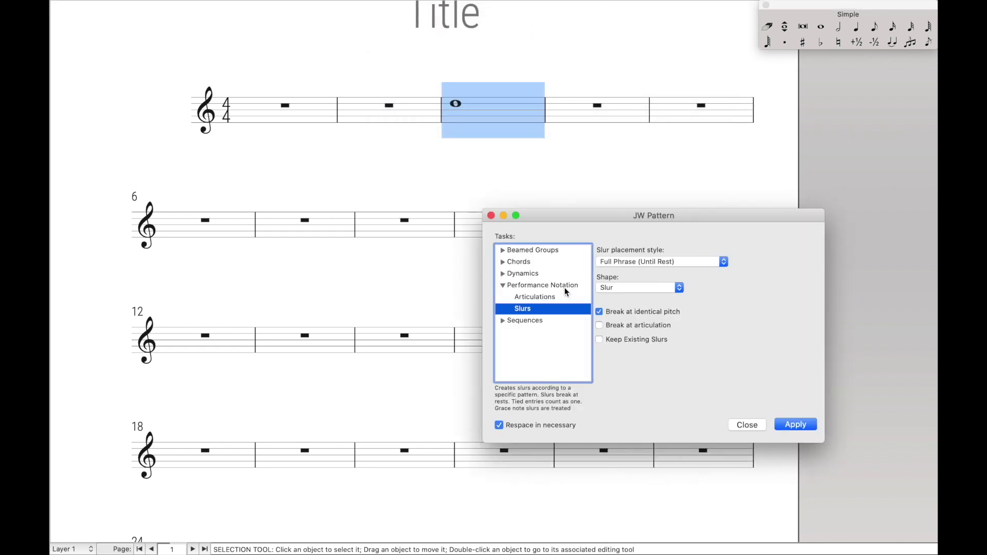
{"action": "left_click", "coordinate": [502, 287]}
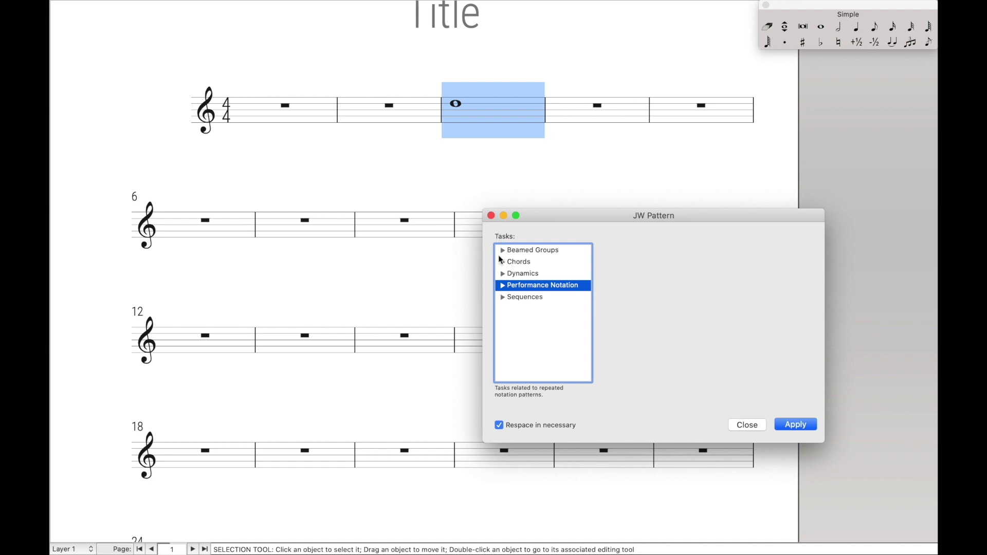
{"action": "left_click", "coordinate": [503, 273]}
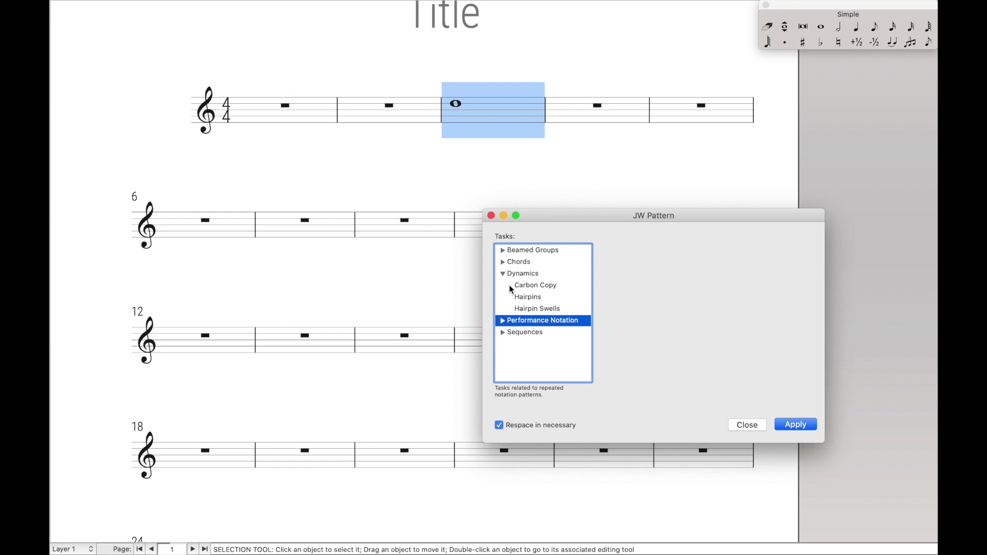
{"action": "left_click", "coordinate": [519, 297]}
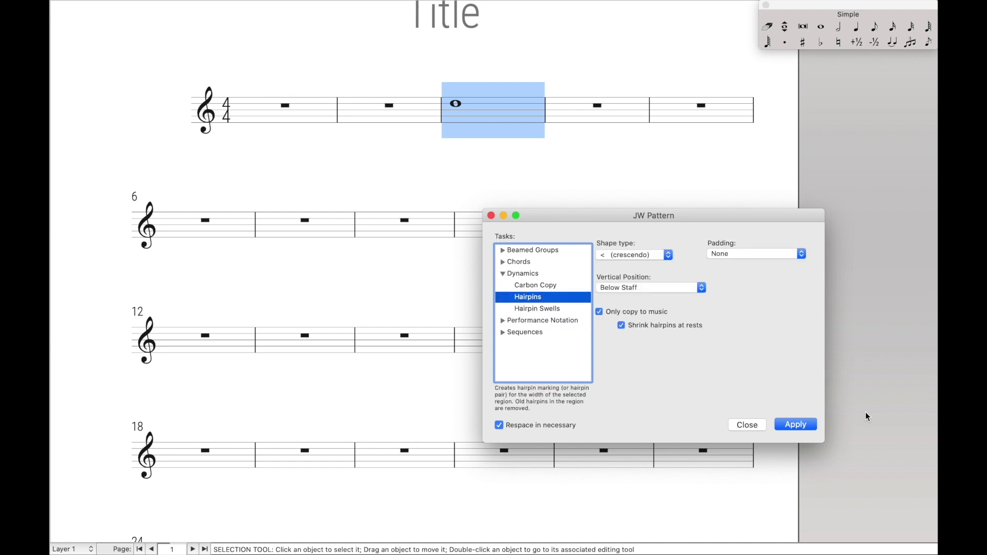
{"action": "left_click", "coordinate": [795, 424]}
{"action": "left_click", "coordinate": [747, 424]}
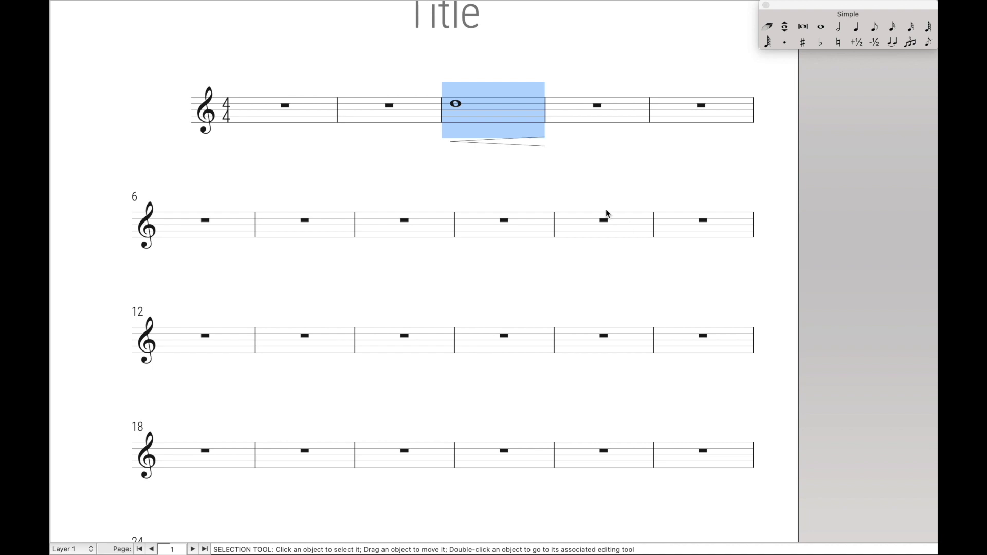
{"action": "left_click", "coordinate": [567, 187]}
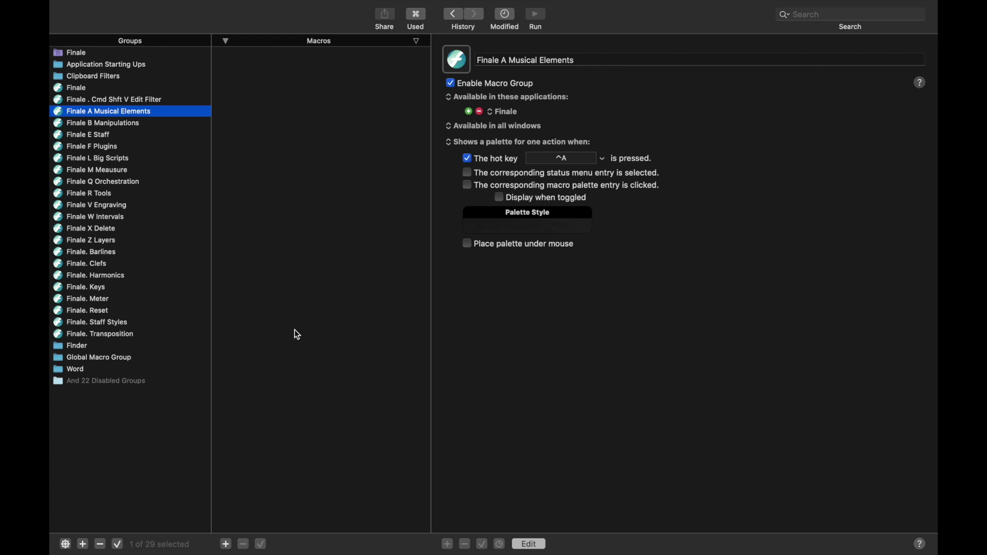
Create a new macro named 'Hairpins - Crescendo' with a hot key trigger of Z.
{"action": "left_click", "coordinate": [226, 545]}
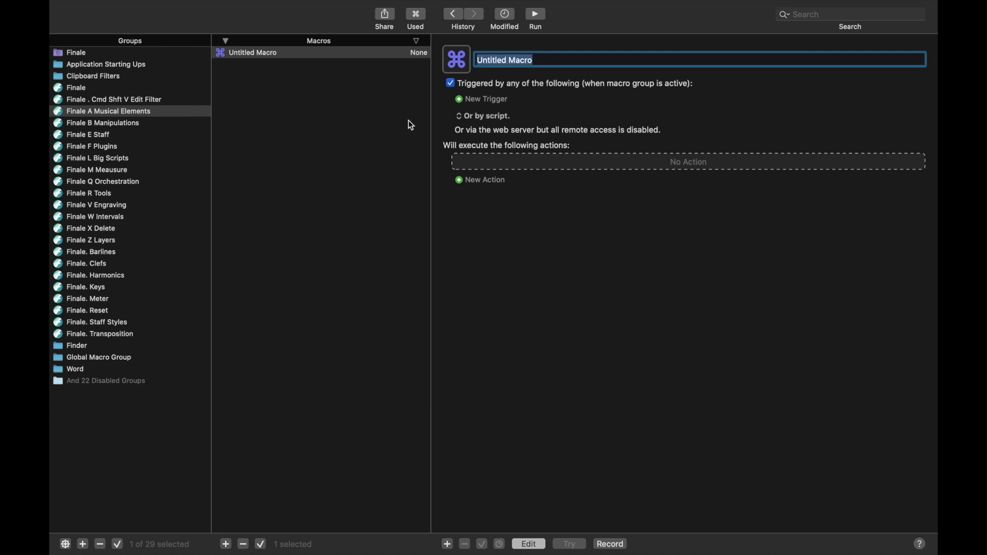
{"action": "type", "text": "Crescendo"}
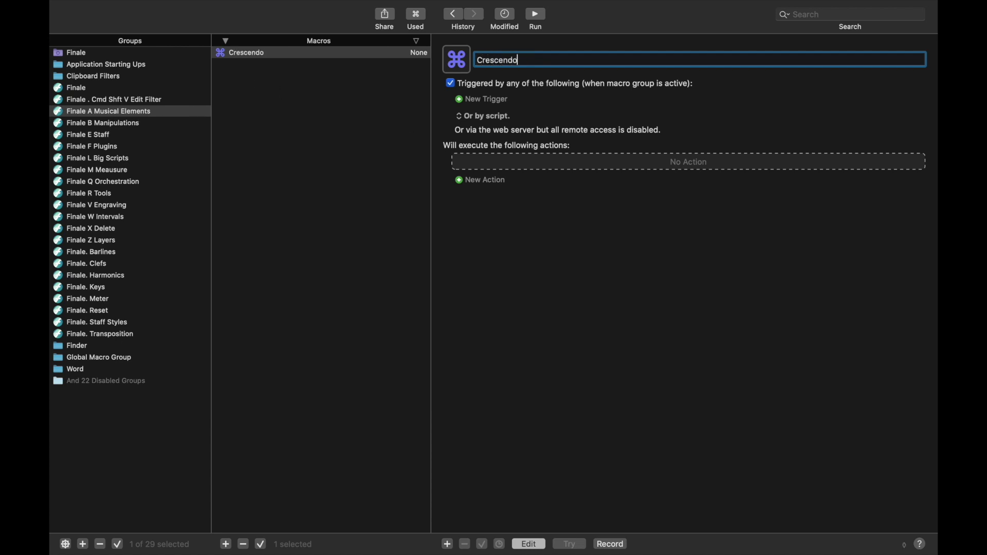
{"action": "key", "text": "super+Left"}
{"action": "type", "text": "Hairpins -"}
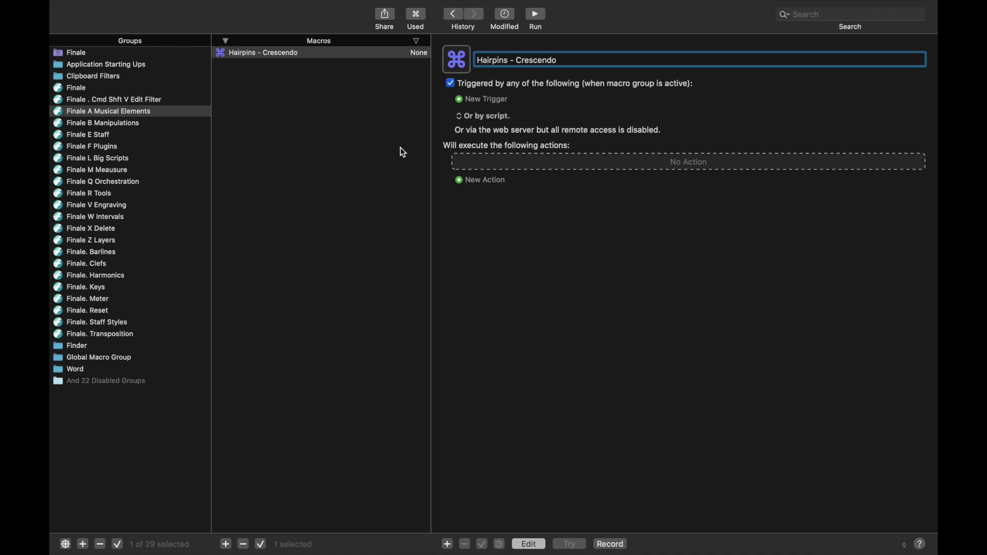
{"action": "left_click", "coordinate": [485, 100]}
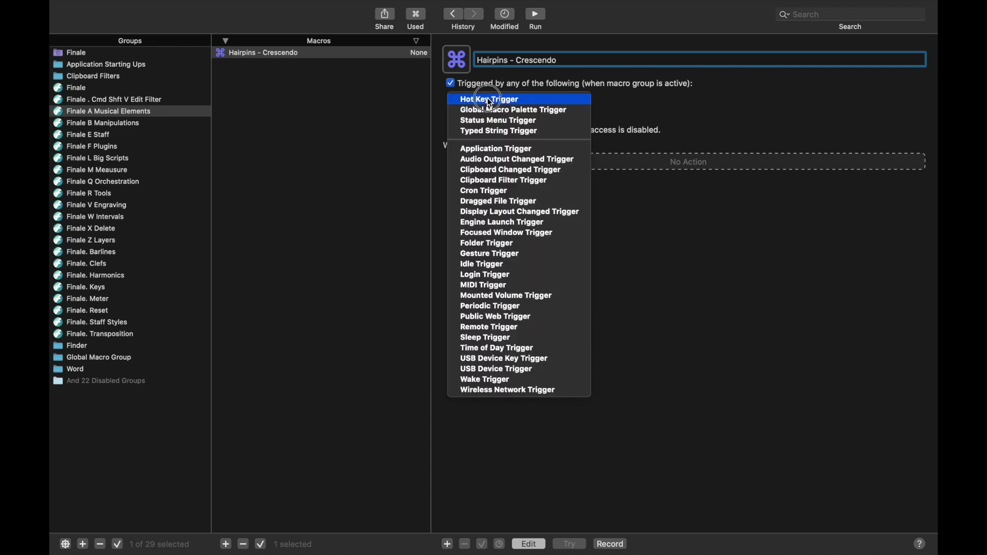
{"action": "left_click", "coordinate": [488, 99]}
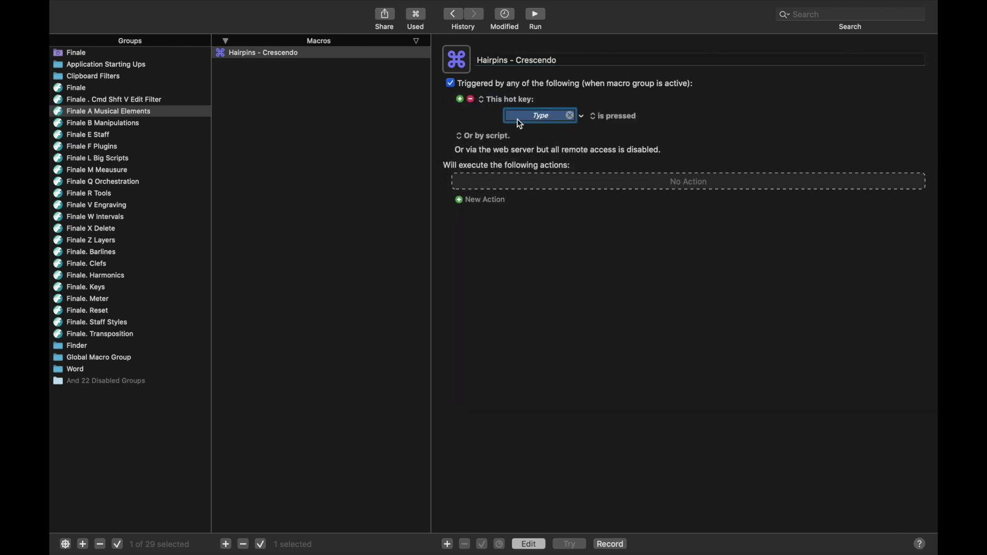
{"action": "key", "text": "z"}
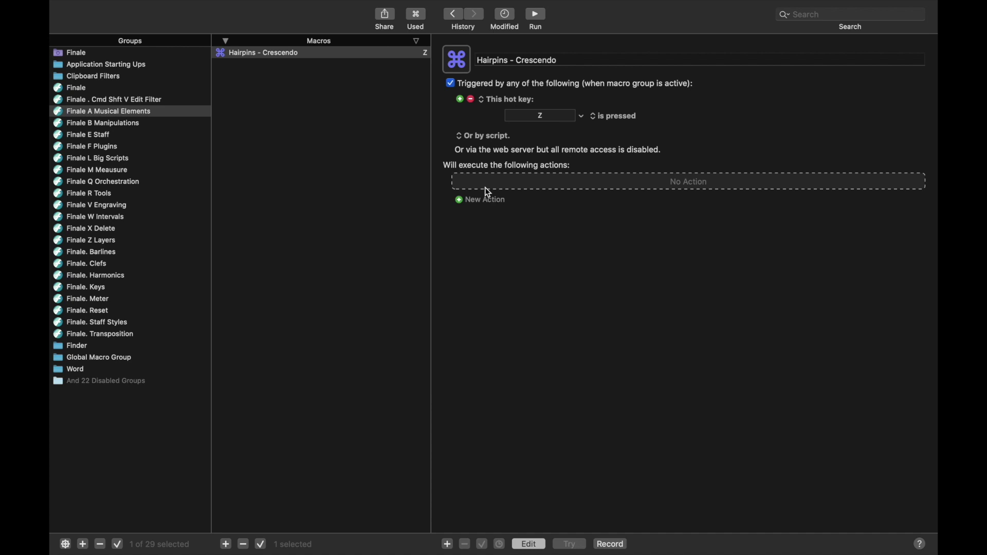
Add a Select or Show a Menu Item action found by searching 'menu'.
{"action": "left_click", "coordinate": [473, 199]}
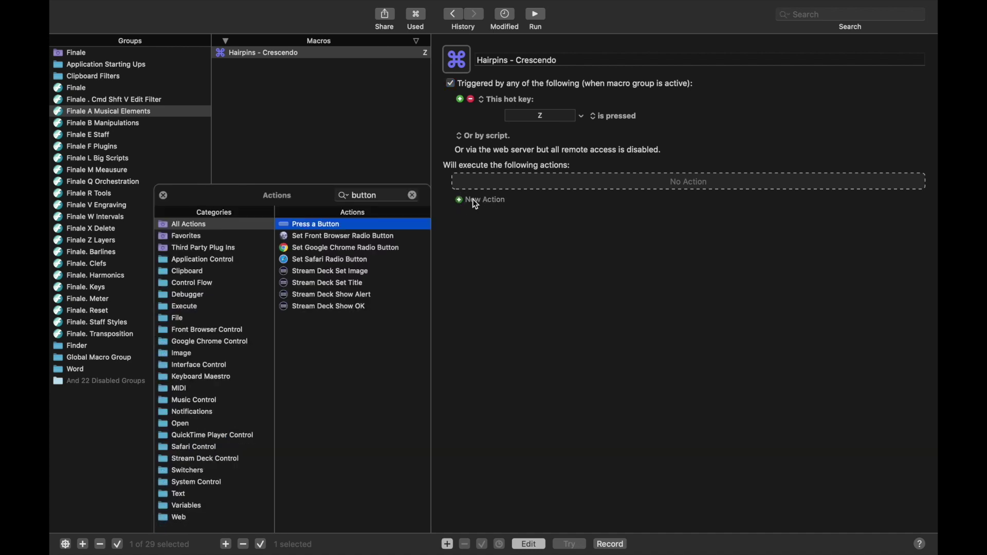
{"action": "double_click", "coordinate": [375, 46]}
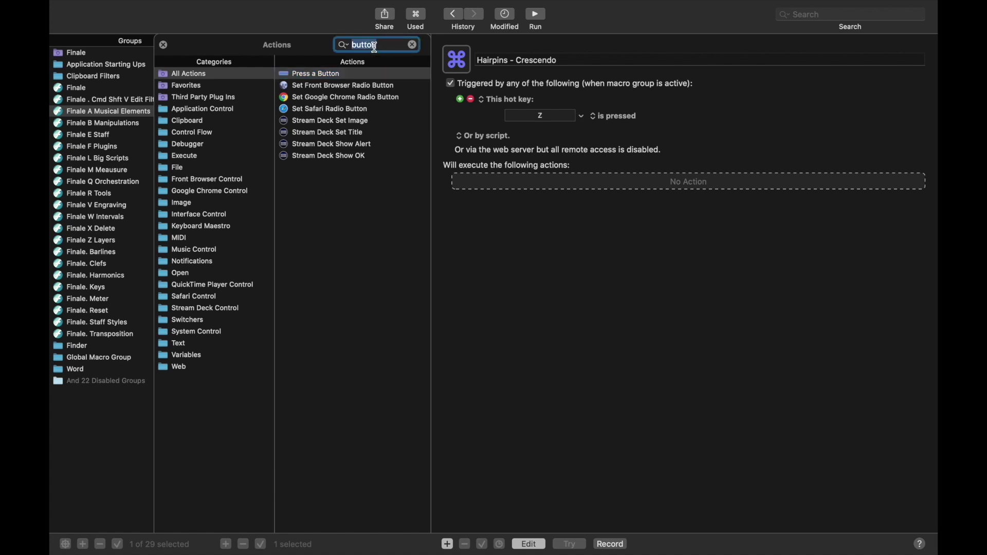
{"action": "type", "text": "menu"}
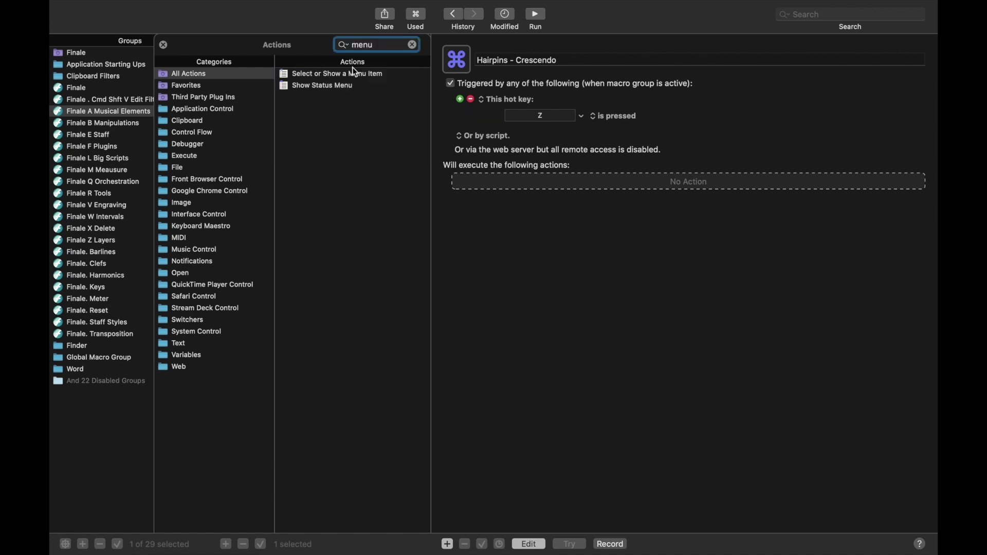
{"action": "double_click", "coordinate": [355, 74]}
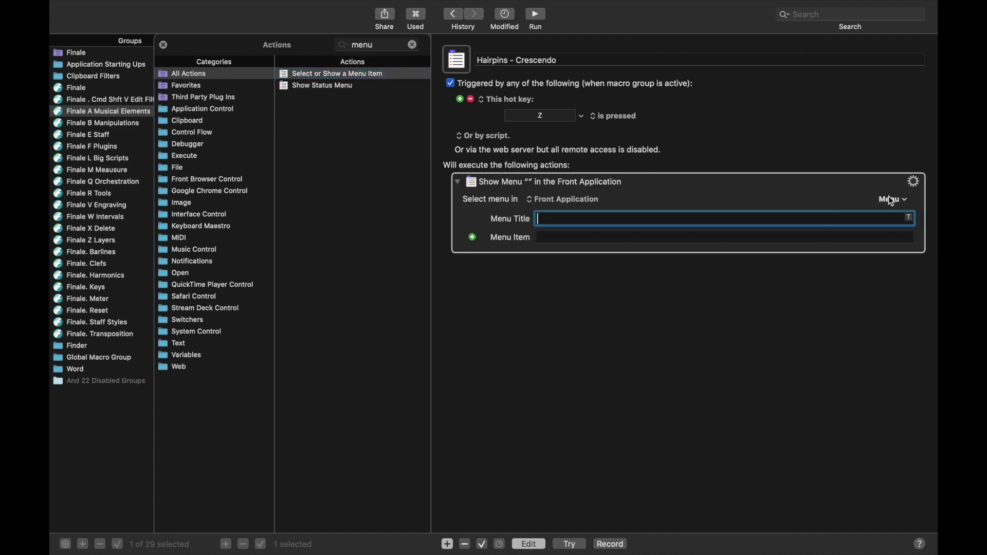
Set the menu item to Plug-ins > JW Plug-ins > JW Pattern... and close the Actions library.
{"action": "left_click", "coordinate": [892, 201]}
{"action": "mouse_move", "coordinate": [856, 223]}
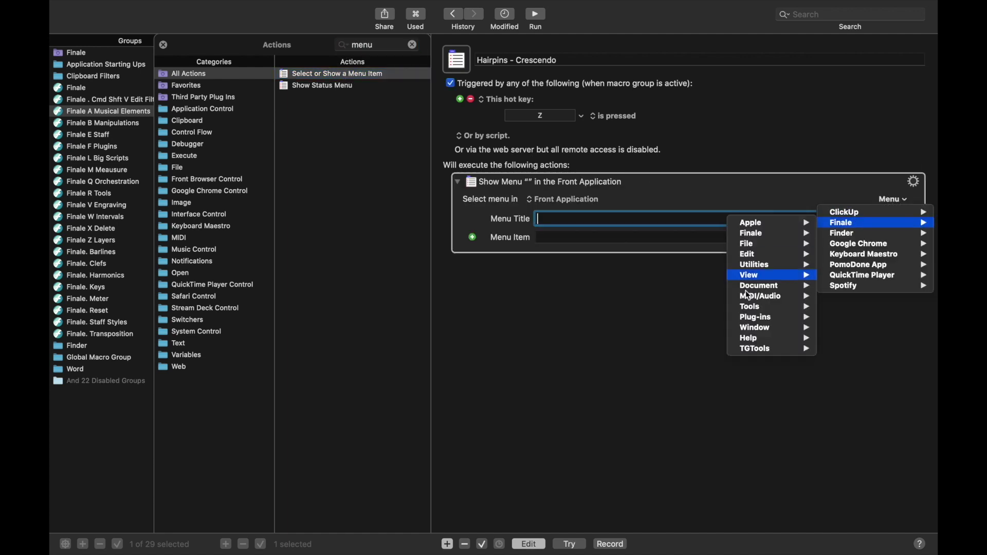
{"action": "mouse_move", "coordinate": [745, 319]}
{"action": "mouse_move", "coordinate": [667, 383]}
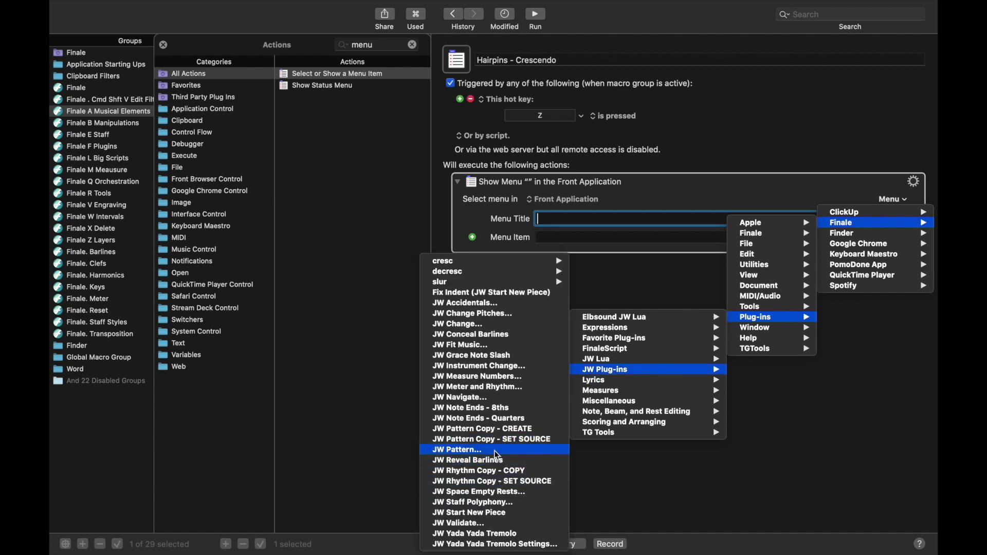
{"action": "left_click", "coordinate": [494, 451]}
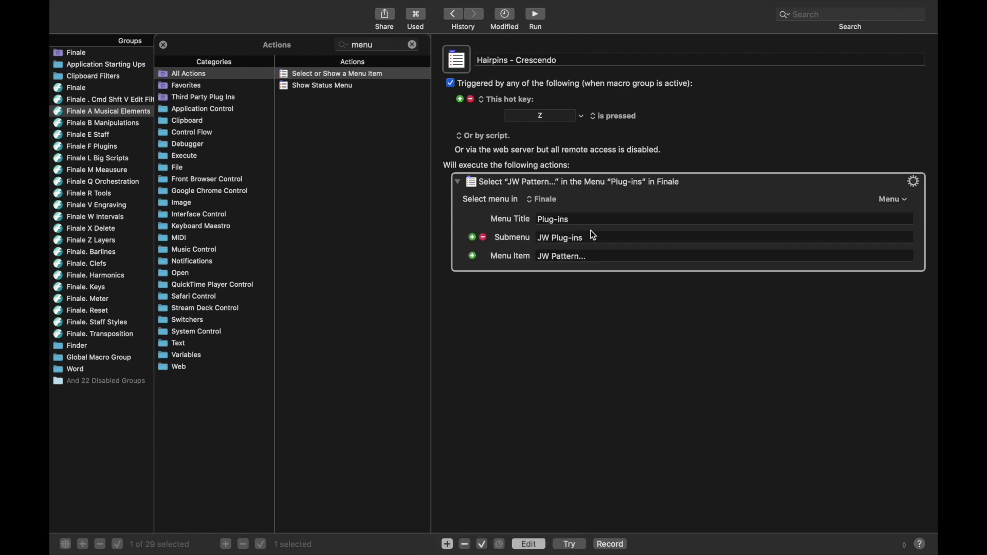
{"action": "left_click_drag", "start_coordinate": [588, 238], "coordinate": [539, 239]}
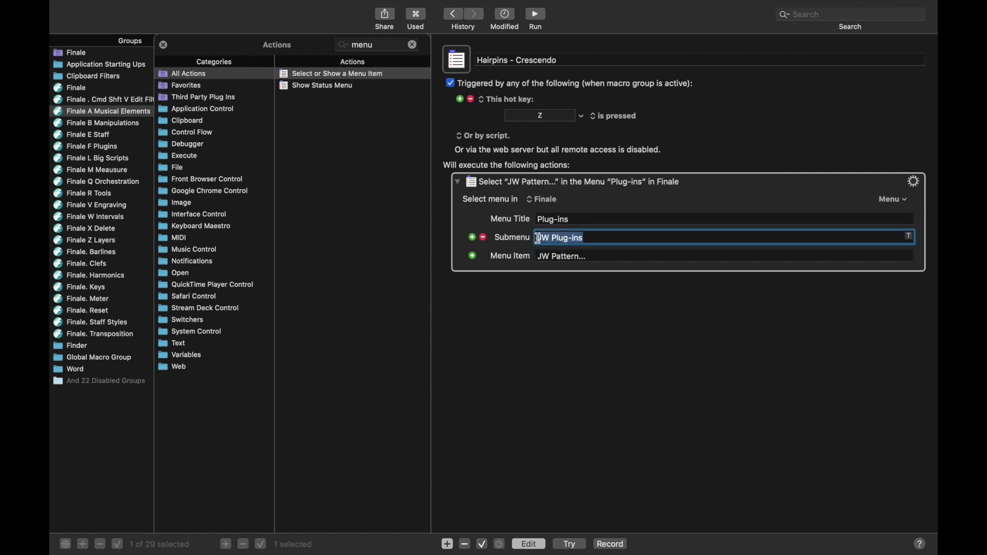
{"action": "key", "text": "super+k"}
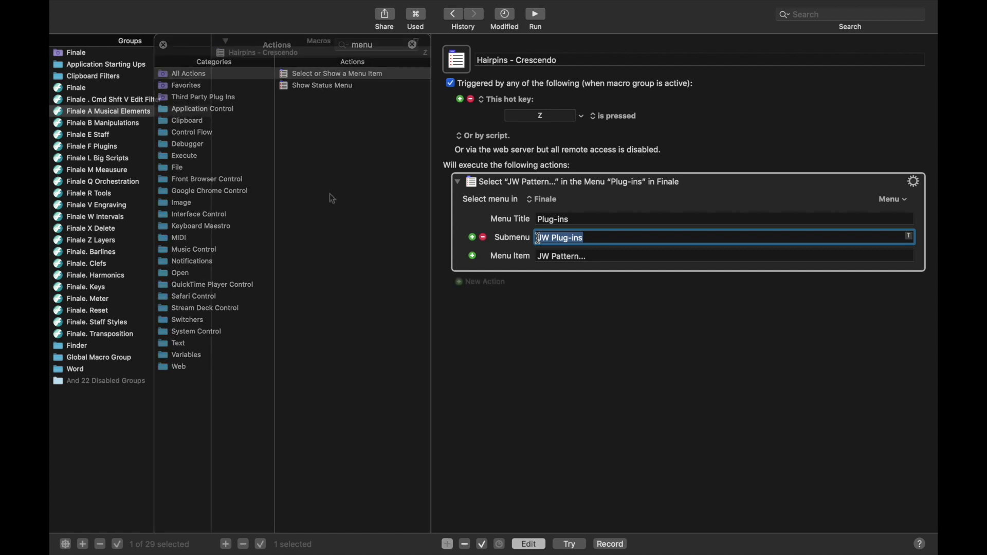
{"action": "key", "text": "super+Tab"}
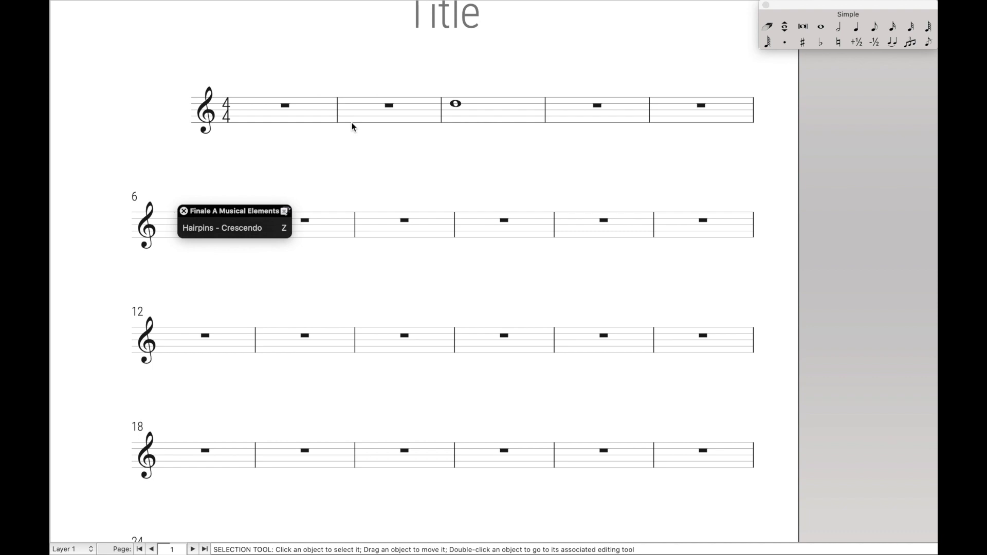
{"action": "key", "text": "z"}
{"action": "left_click_drag", "start_coordinate": [686, 258], "coordinate": [595, 132]}
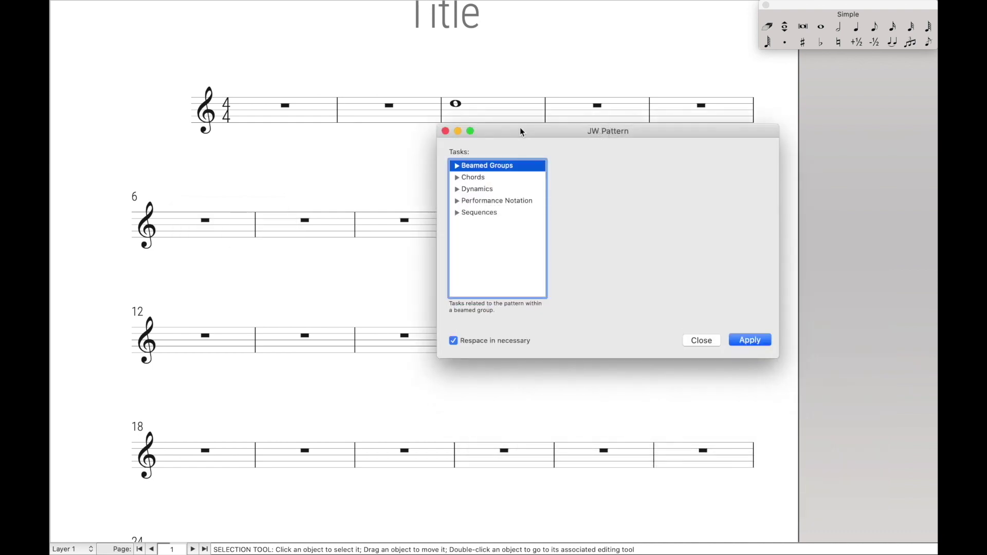
{"action": "left_click", "coordinate": [457, 190]}
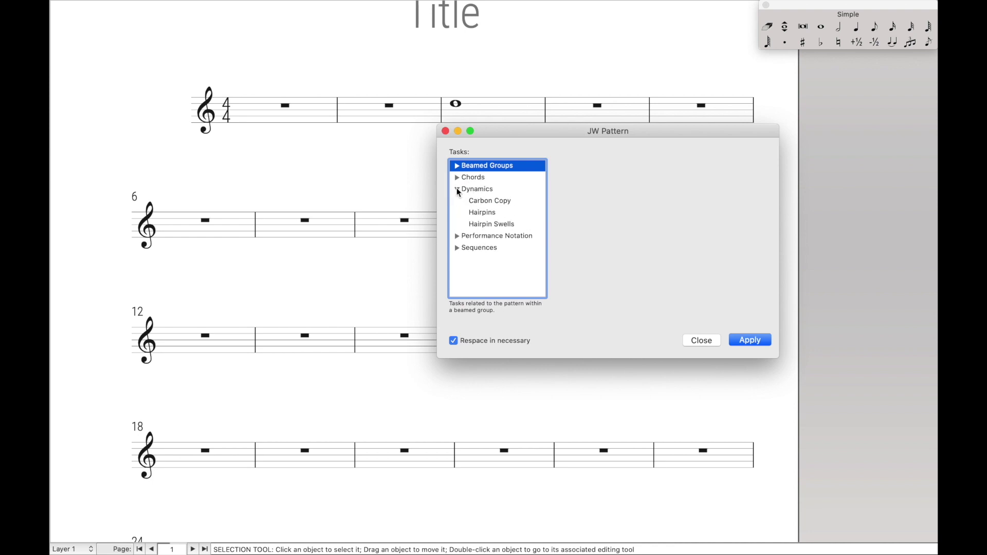
{"action": "left_click", "coordinate": [478, 215]}
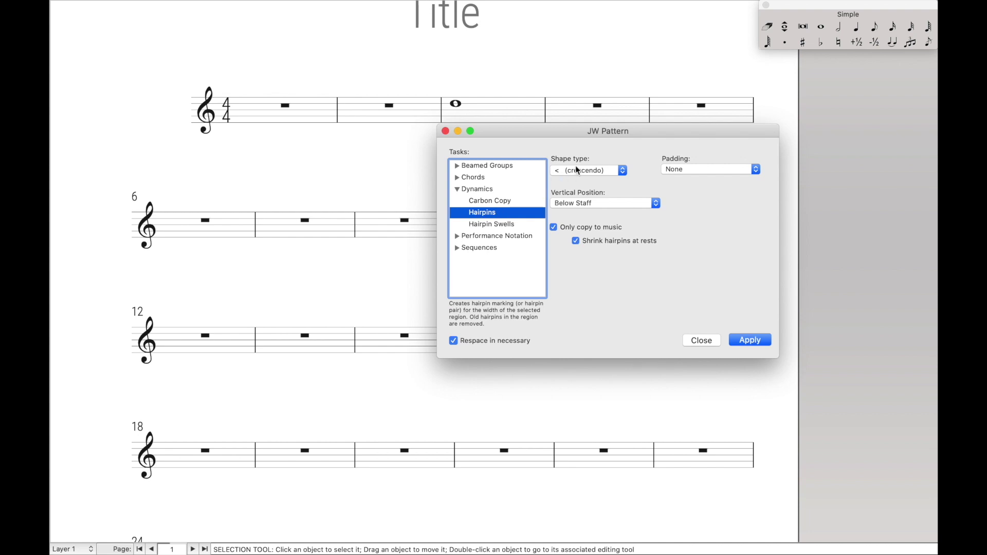
{"action": "left_click", "coordinate": [700, 341]}
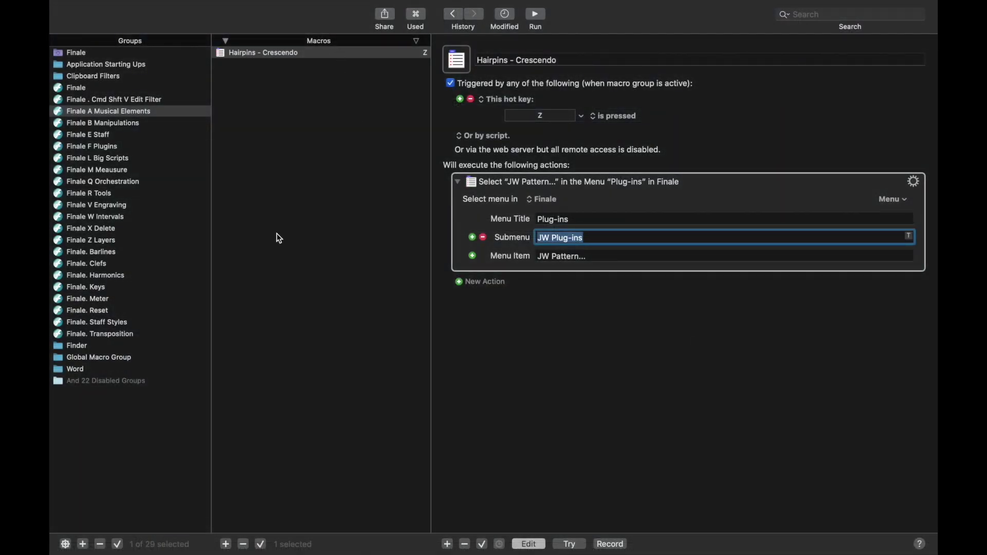
Add Move or Click Mouse actions at (32,108) and (70,148), relative to the front window.
{"action": "key", "text": "super+k"}
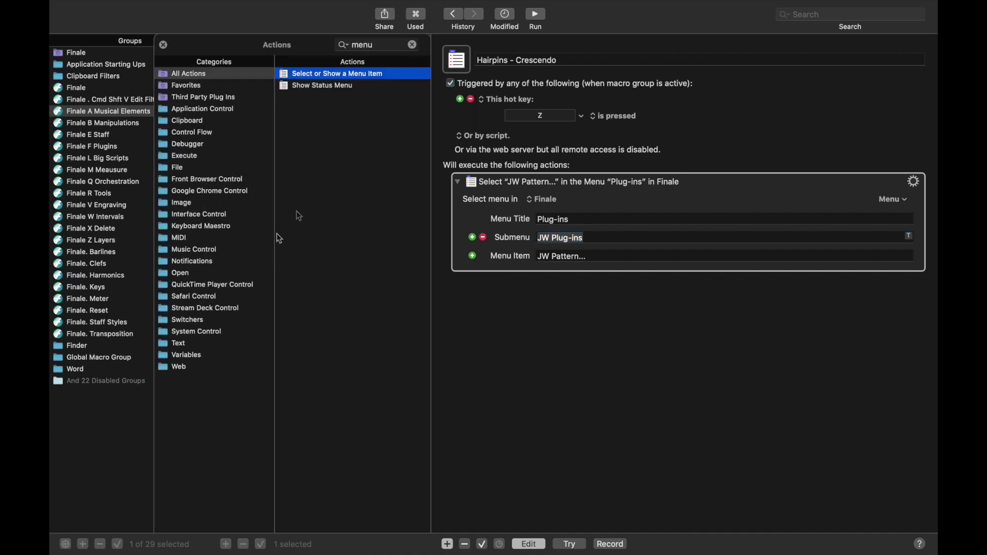
{"action": "type", "text": "click"}
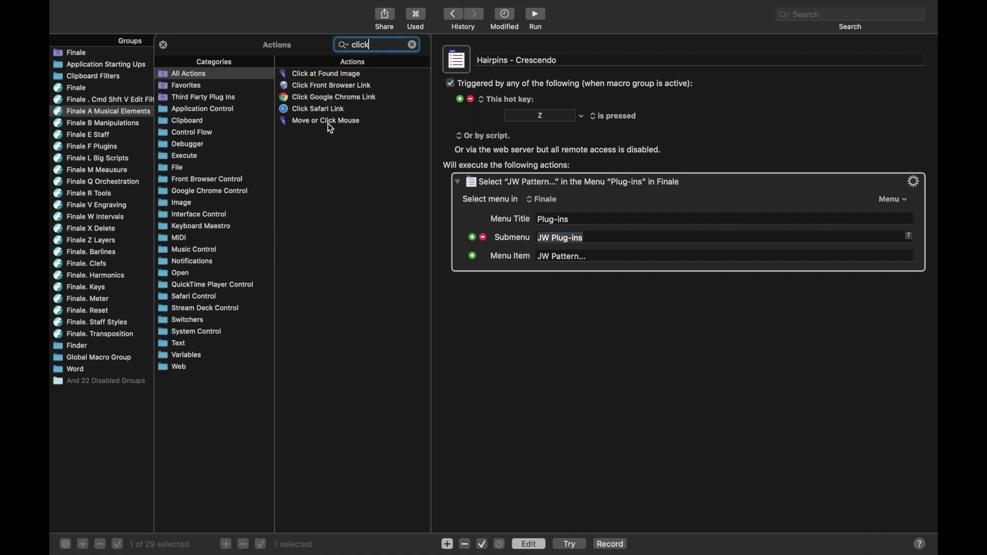
{"action": "double_click", "coordinate": [328, 121]}
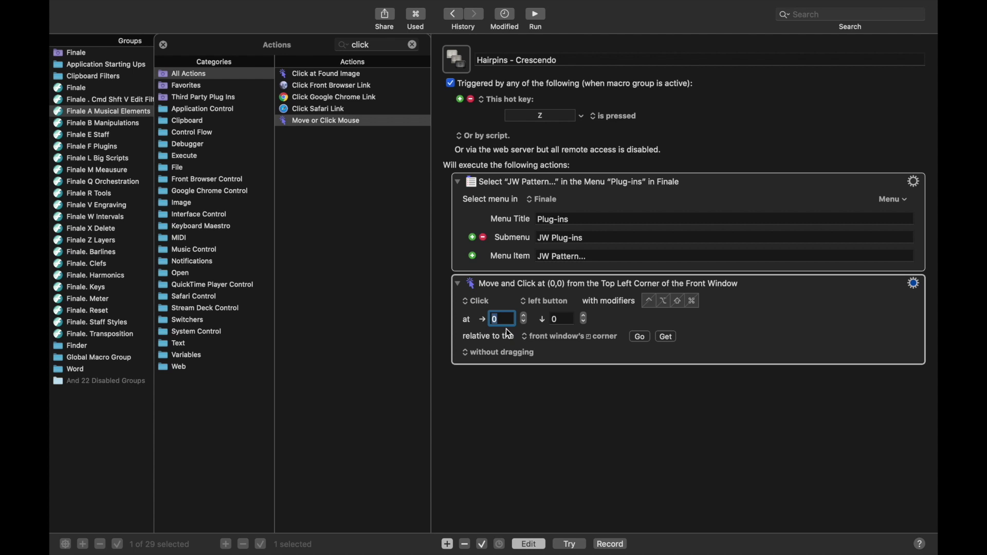
{"action": "type", "text": "32"}
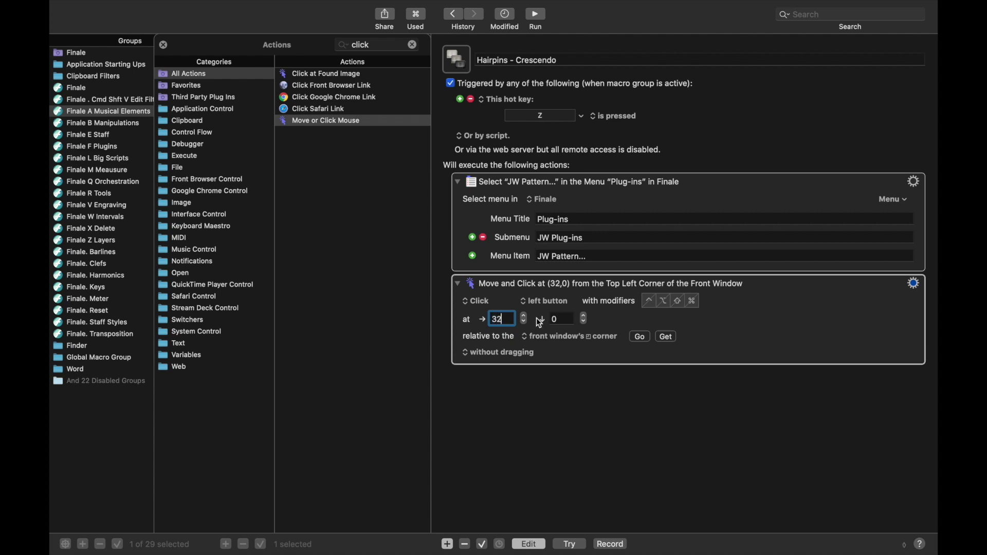
{"action": "key", "text": "Tab"}
{"action": "type", "text": "108"}
{"action": "key", "text": "super+d"}
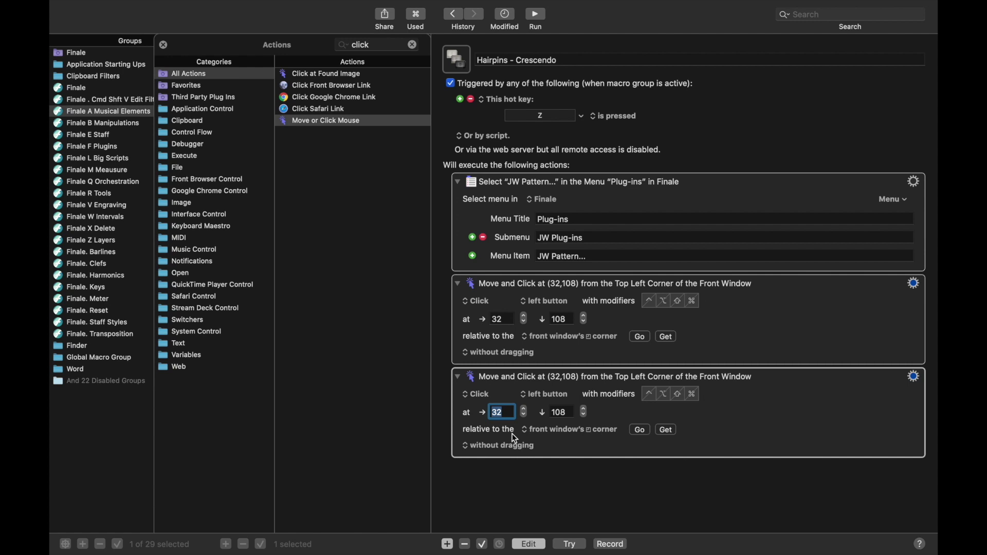
{"action": "type", "text": "70"}
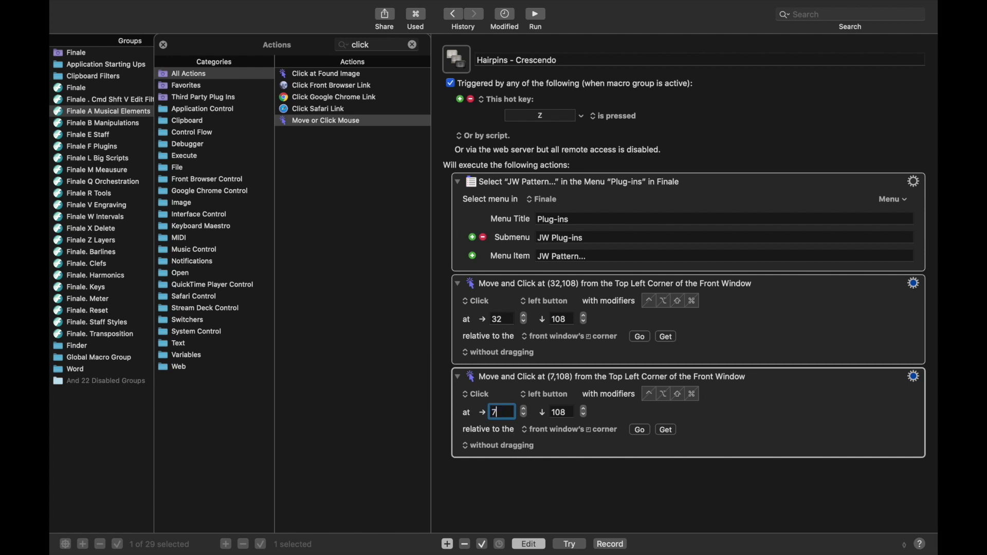
{"action": "double_click", "coordinate": [561, 414]}
{"action": "type", "text": "148"}
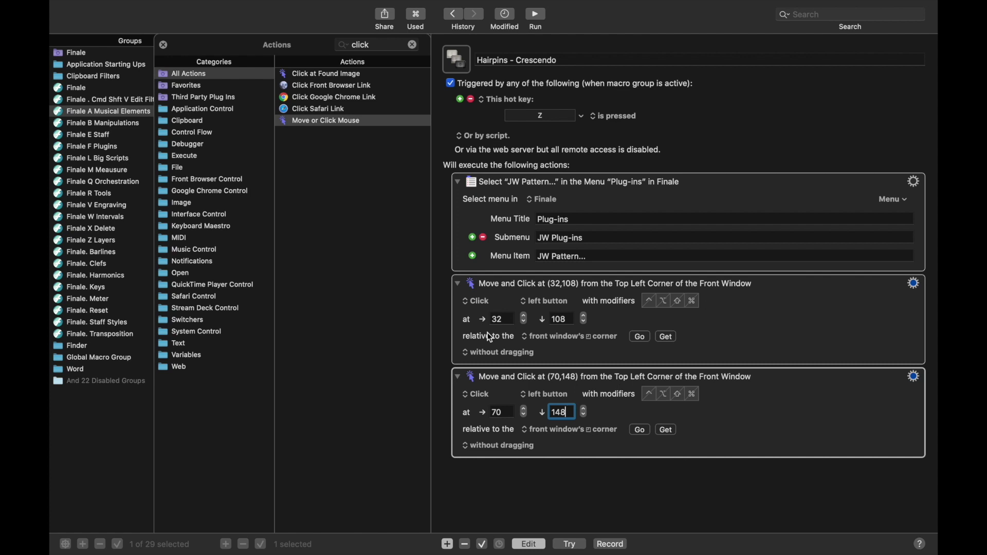
{"action": "left_click", "coordinate": [558, 338]}
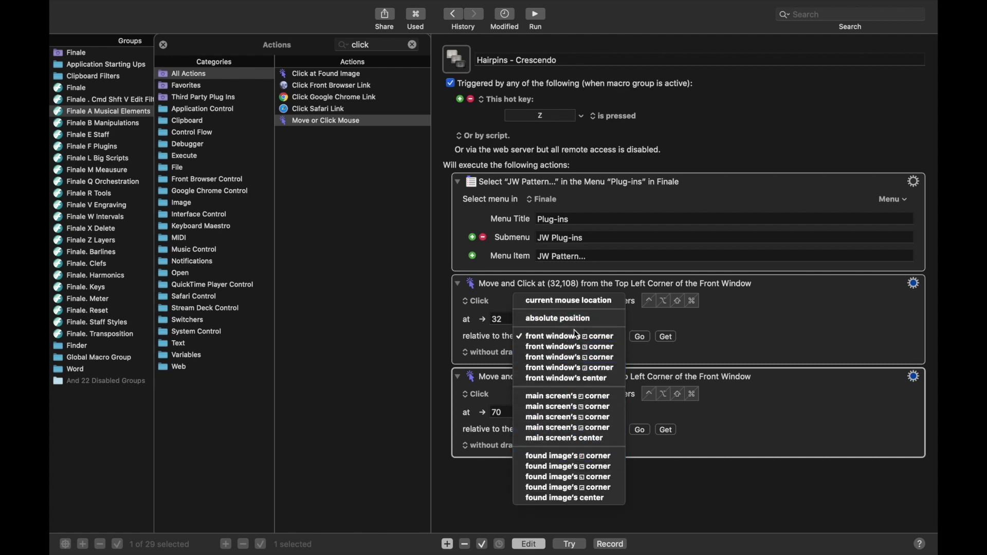
{"action": "left_click", "coordinate": [714, 465]}
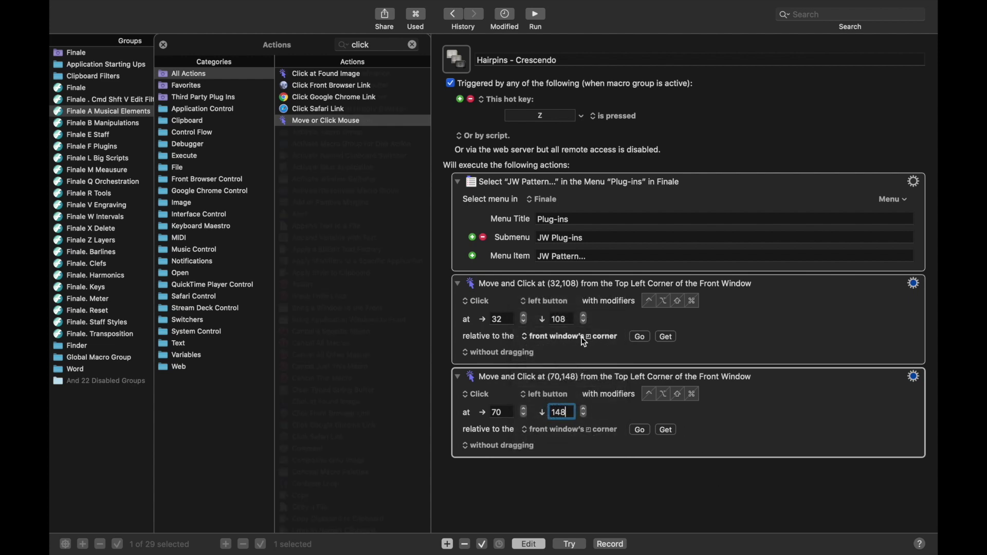
Add Press a Button actions for the Apply and Close buttons.
{"action": "key", "text": "super+f"}
{"action": "key", "text": "BackSpace"}
{"action": "type", "text": "button"}
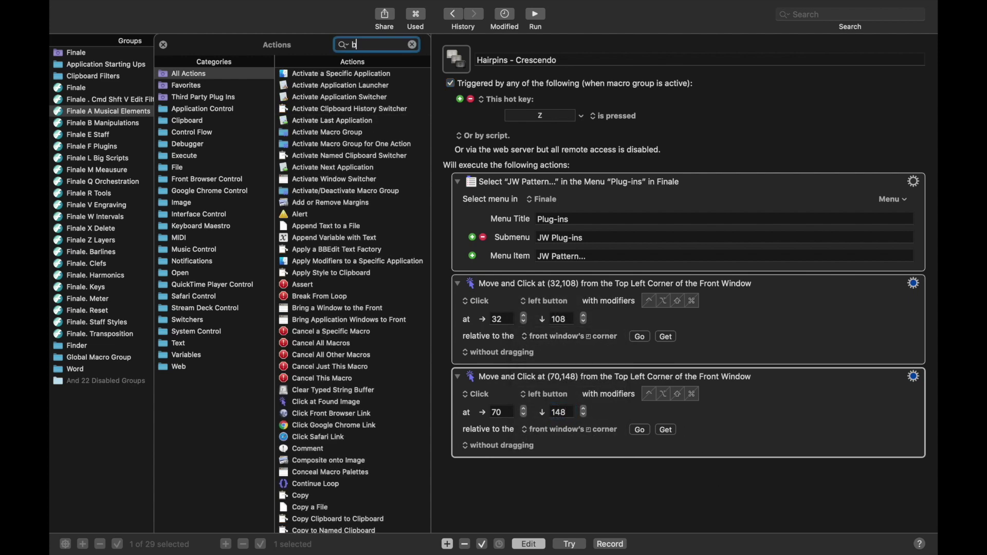
{"action": "double_click", "coordinate": [316, 74]}
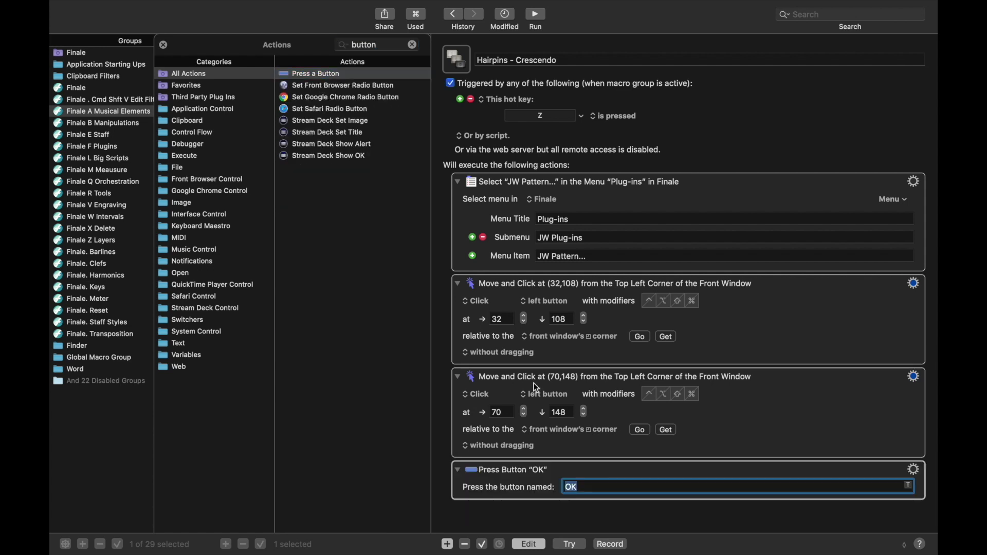
{"action": "type", "text": "Apply"}
{"action": "key", "text": "super+d"}
{"action": "type", "text": "Cl"}
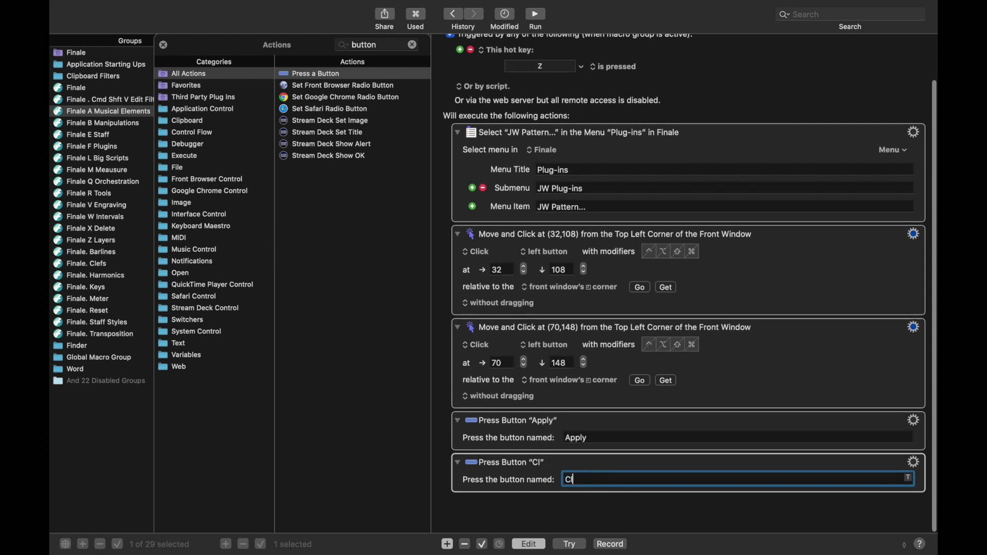
{"action": "type", "text": "ose"}
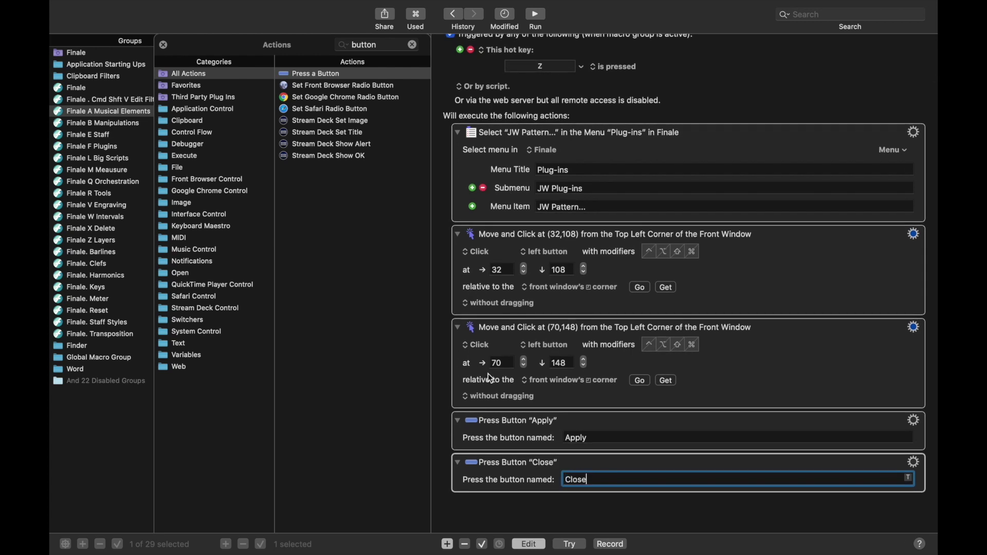
{"action": "left_click", "coordinate": [742, 332]}
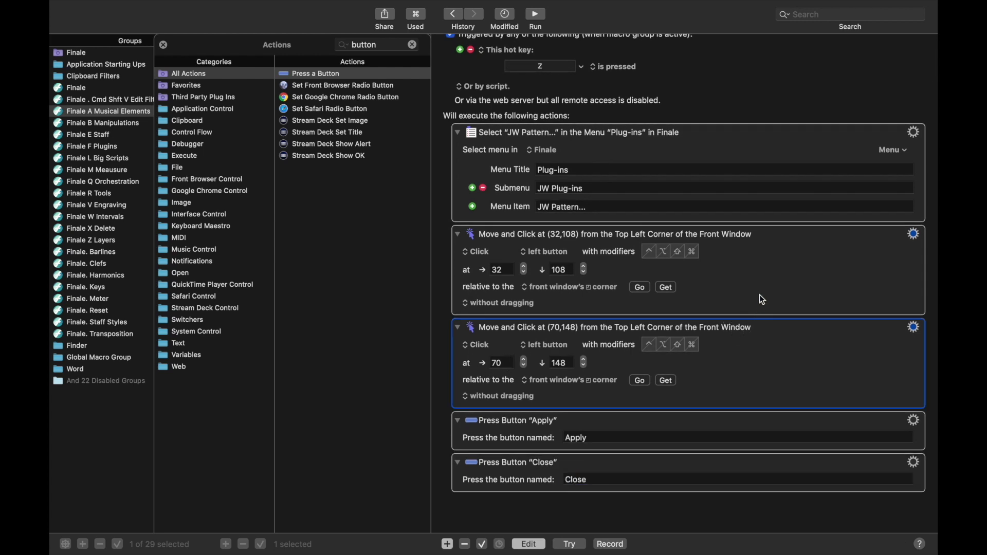
{"action": "left_click", "coordinate": [760, 294]}
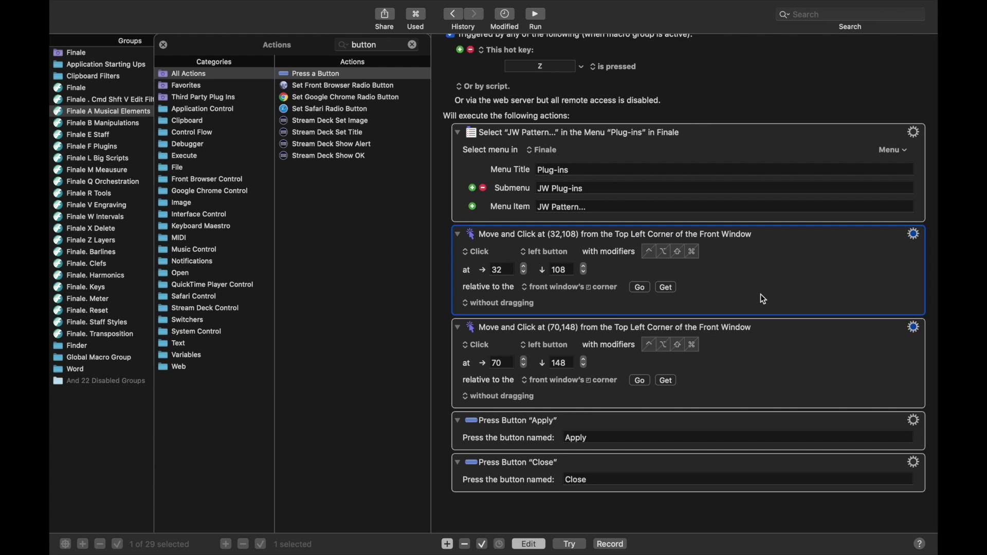
Copy the Set Variable 'Mouse Position' action from Minor 6 and paste it after Select JW Pattern.
{"action": "left_click", "coordinate": [163, 45]}
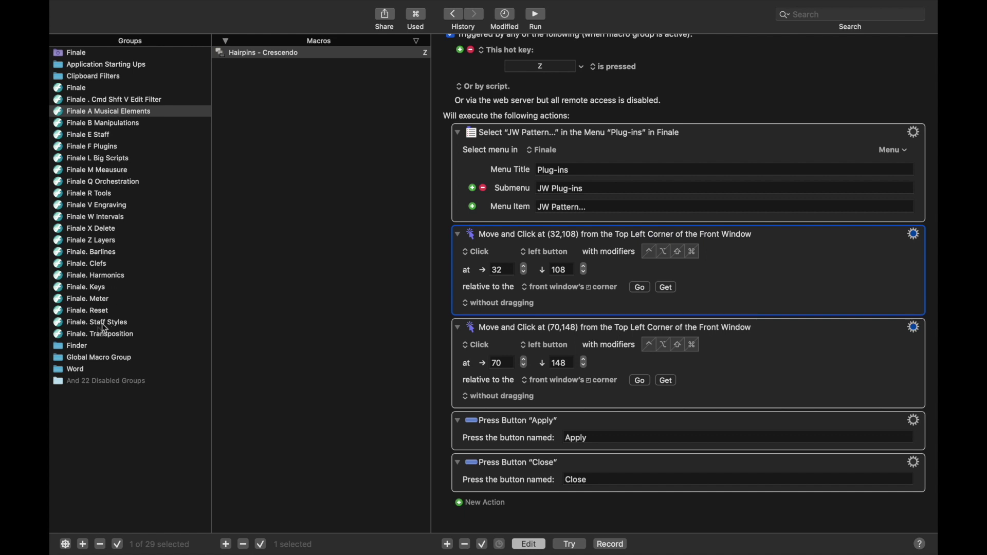
{"action": "left_click", "coordinate": [98, 337]}
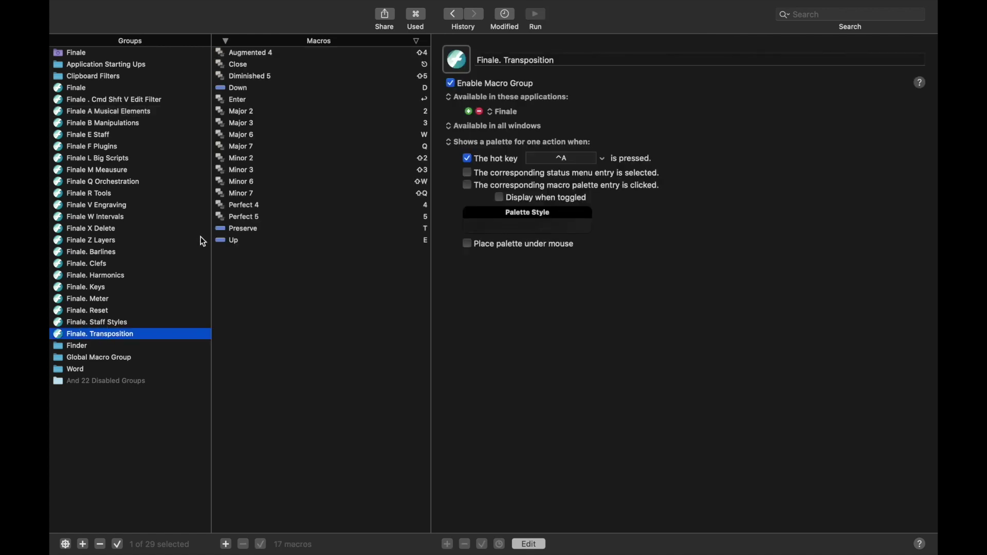
{"action": "left_click", "coordinate": [264, 183]}
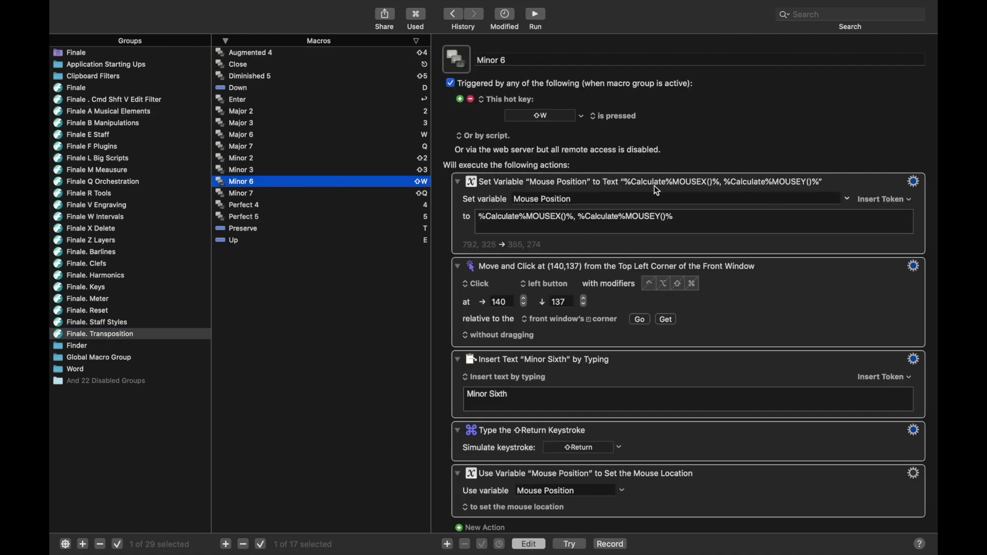
{"action": "left_click", "coordinate": [663, 186]}
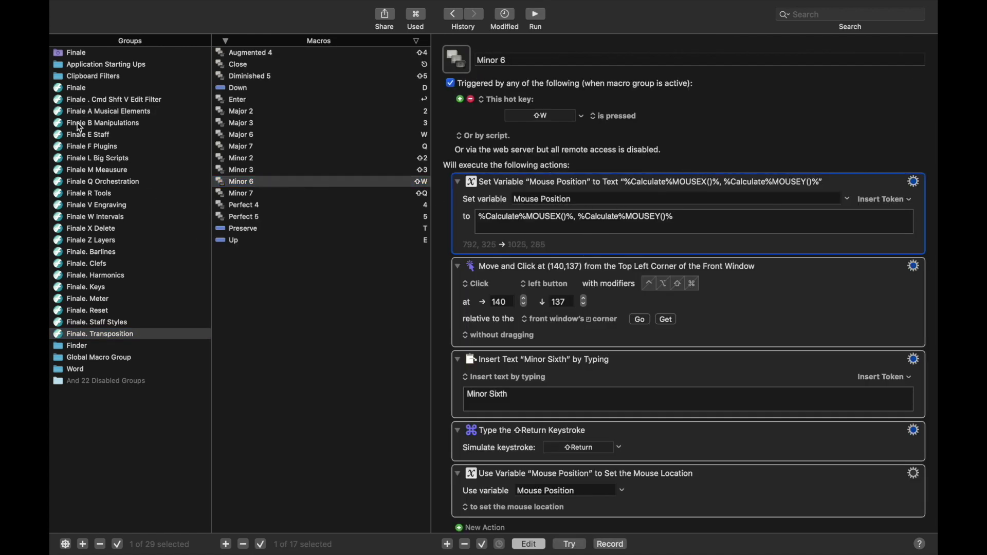
{"action": "left_click", "coordinate": [91, 112]}
{"action": "left_click", "coordinate": [269, 54]}
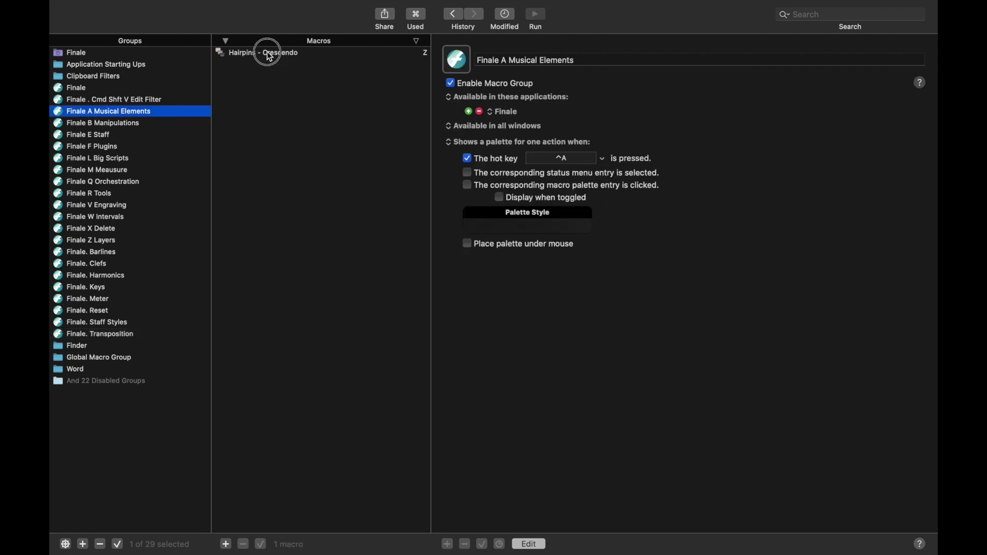
{"action": "left_click", "coordinate": [612, 232]}
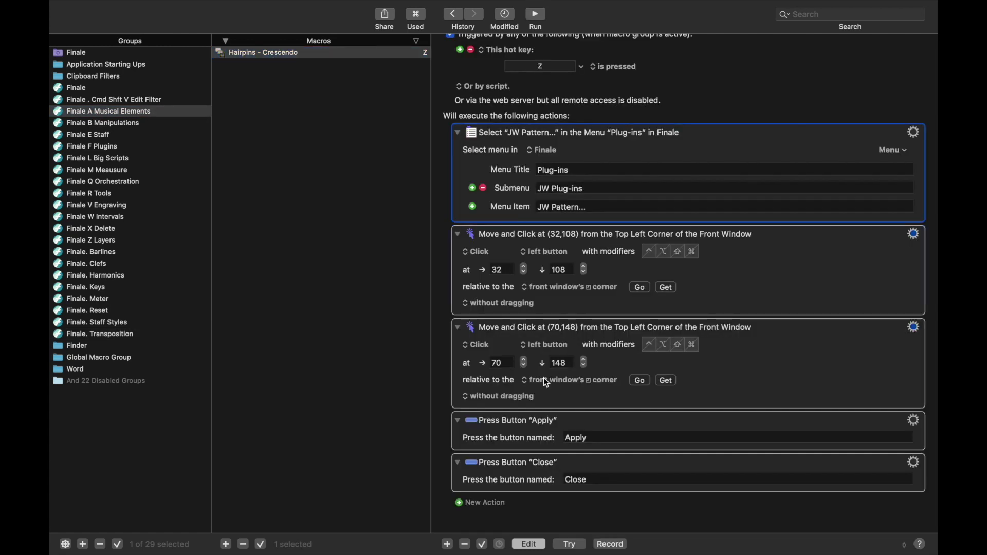
{"action": "key", "text": "super+v"}
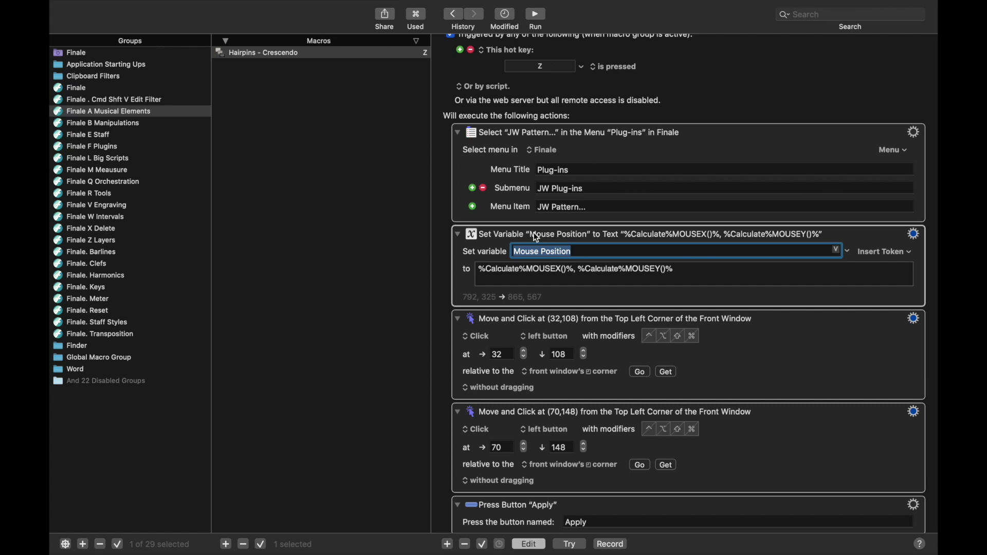
{"action": "left_click", "coordinate": [534, 232]}
Copy the Set Mouse Location action from Minor 3 and place it just above Press Button Apply.
{"action": "scroll", "coordinate": [640, 489], "scroll_direction": "down", "scroll_amount": 3}
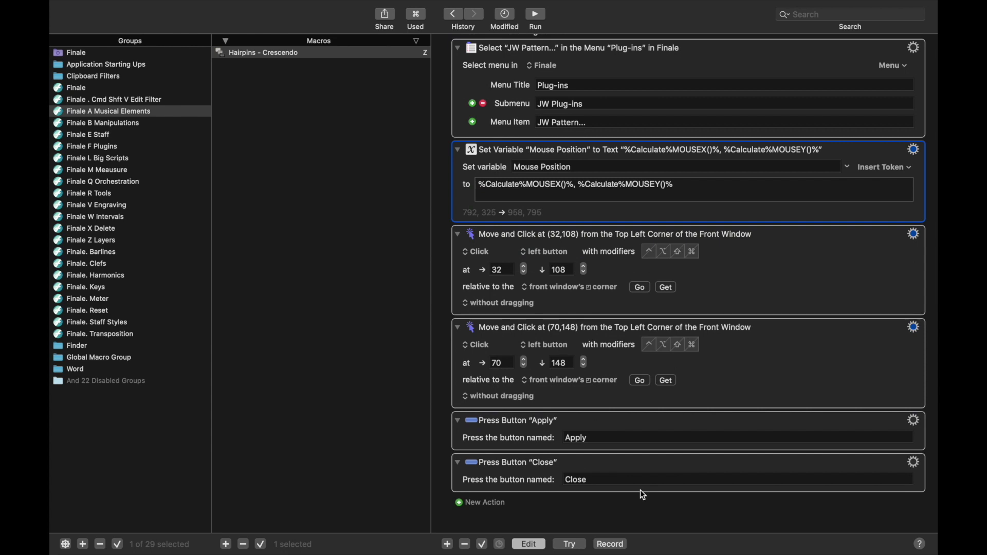
{"action": "left_click", "coordinate": [110, 333]}
{"action": "left_click", "coordinate": [264, 171]}
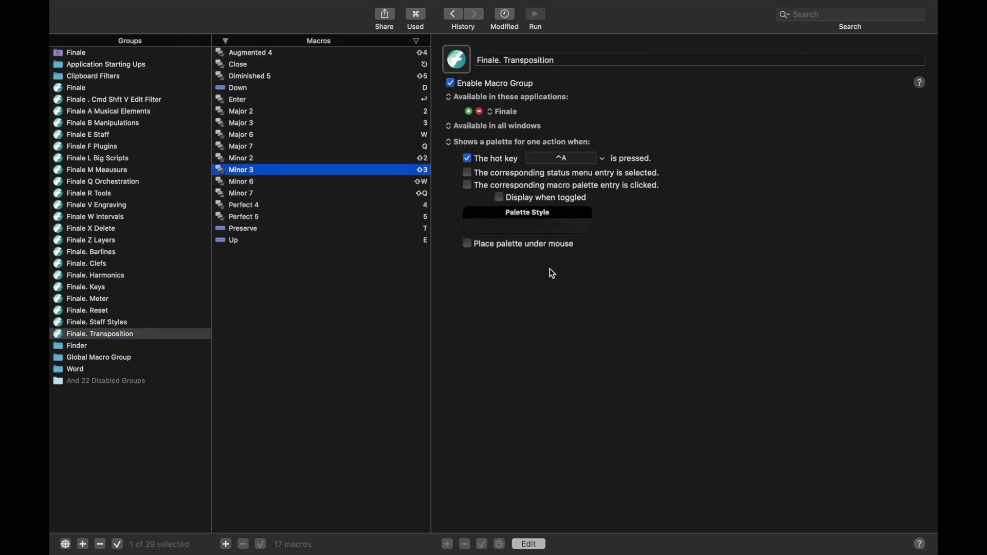
{"action": "left_click", "coordinate": [708, 461]}
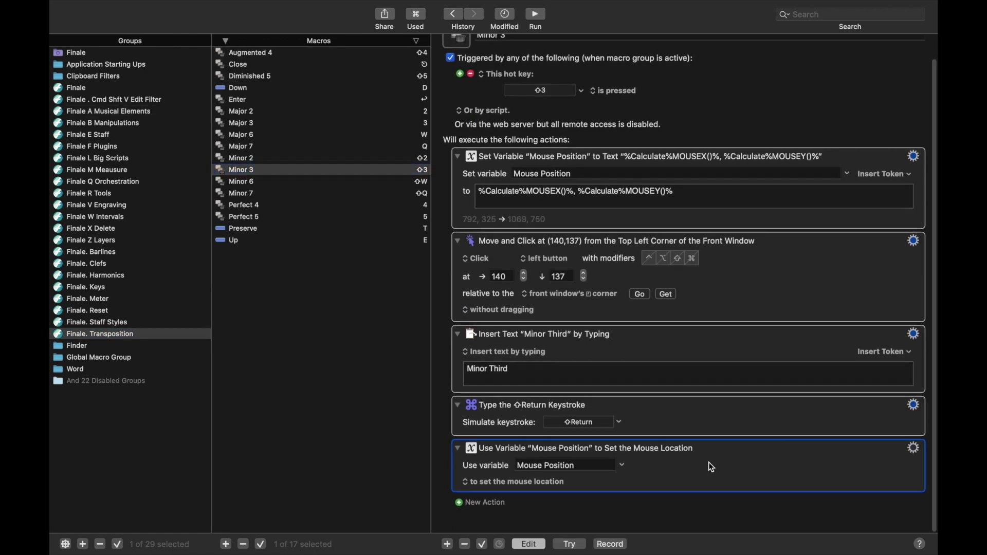
{"action": "left_click", "coordinate": [130, 112]}
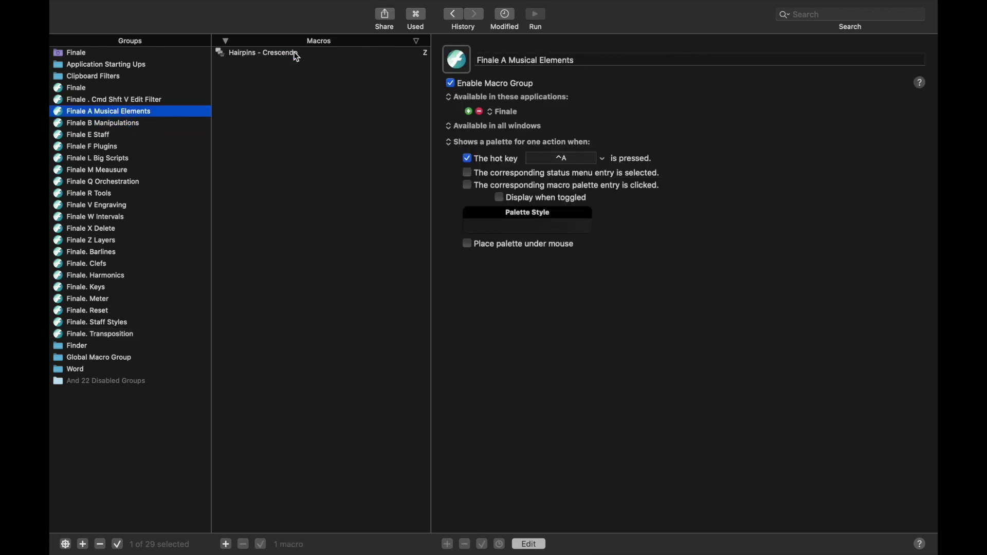
{"action": "left_click", "coordinate": [294, 52]}
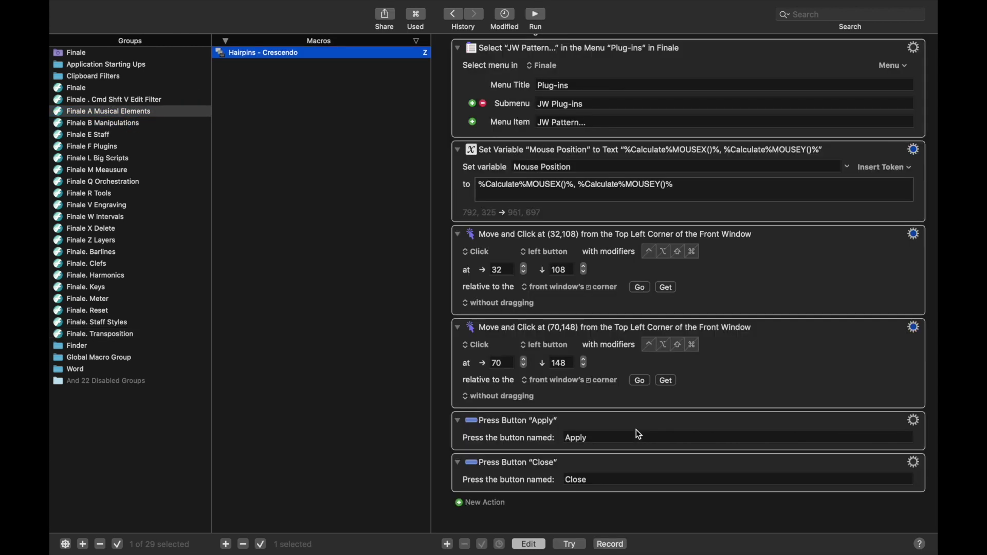
{"action": "key", "text": "super+v"}
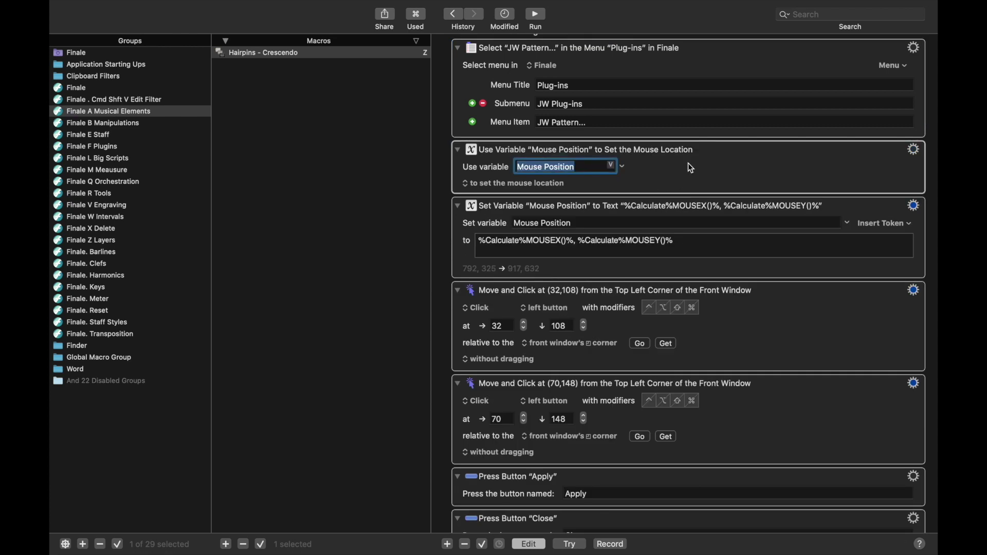
{"action": "left_click_drag", "start_coordinate": [697, 170], "coordinate": [667, 444]}
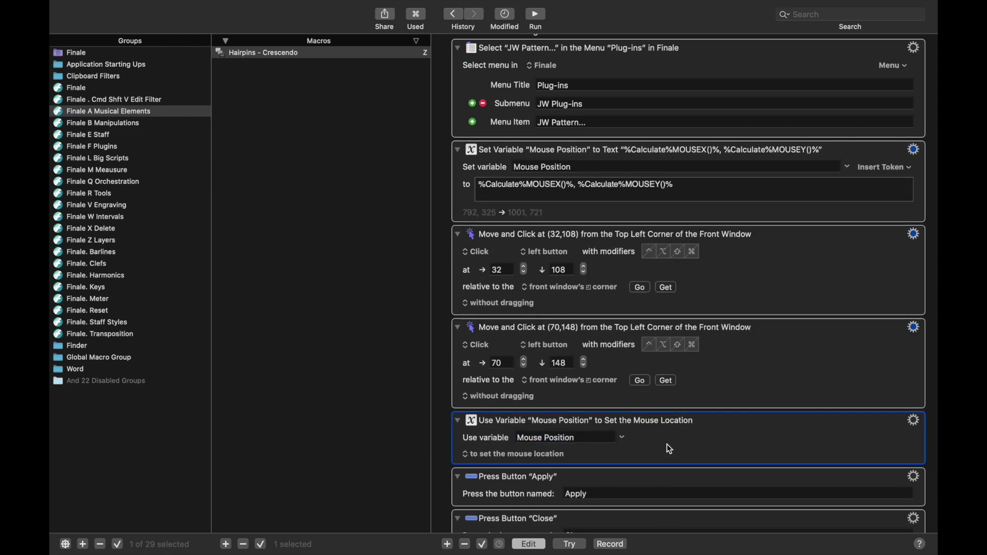
{"action": "key", "text": "super+Tab"}
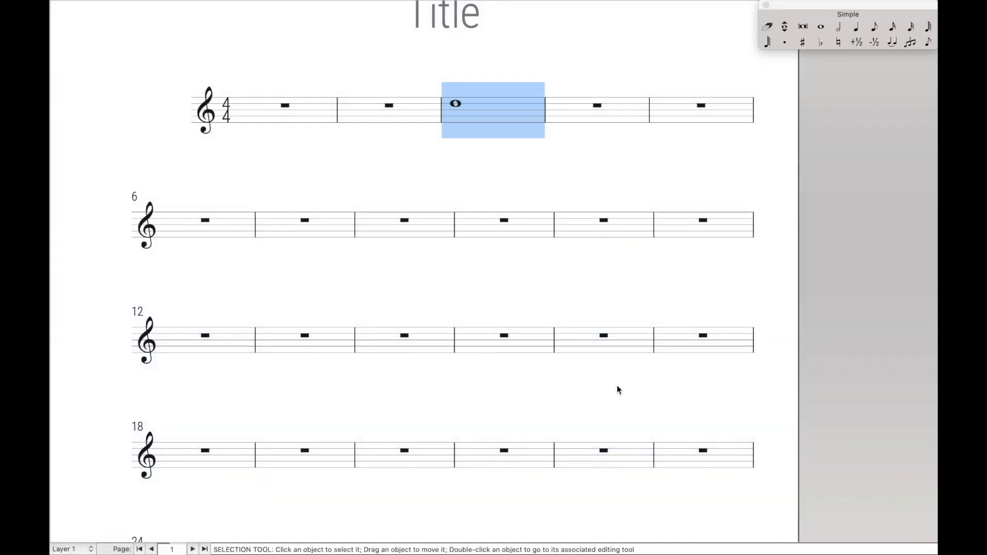
{"action": "key", "text": "ctrl+alt+f"}
{"action": "key", "text": "z"}
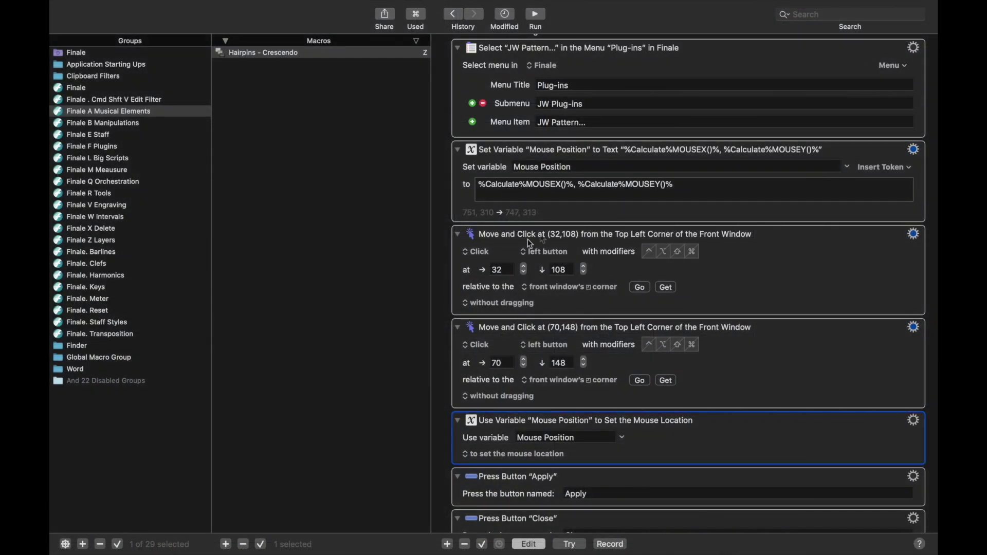
Review the Select JW Pattern and Move and Click at (32,108) actions, then return to Finale.
{"action": "left_click", "coordinate": [544, 239]}
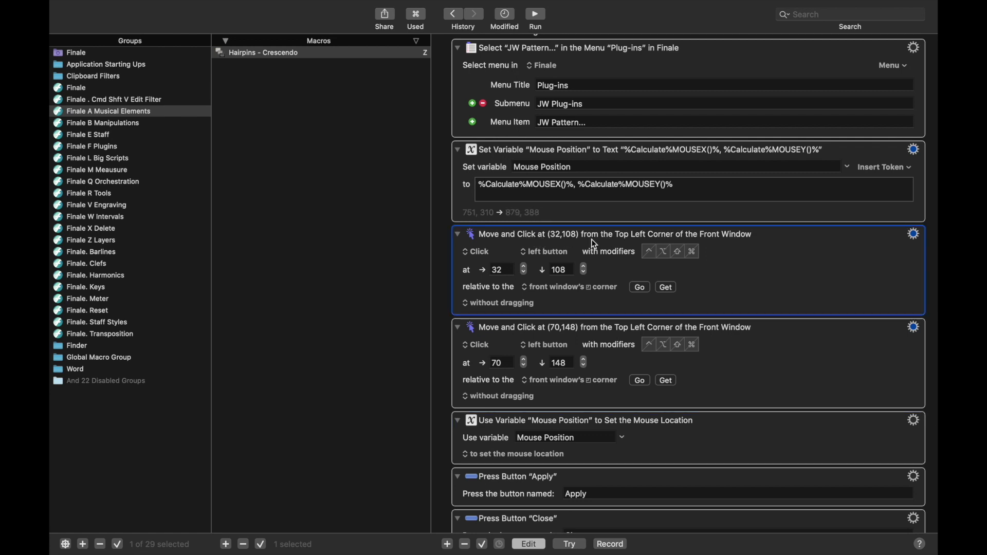
{"action": "left_click", "coordinate": [712, 53]}
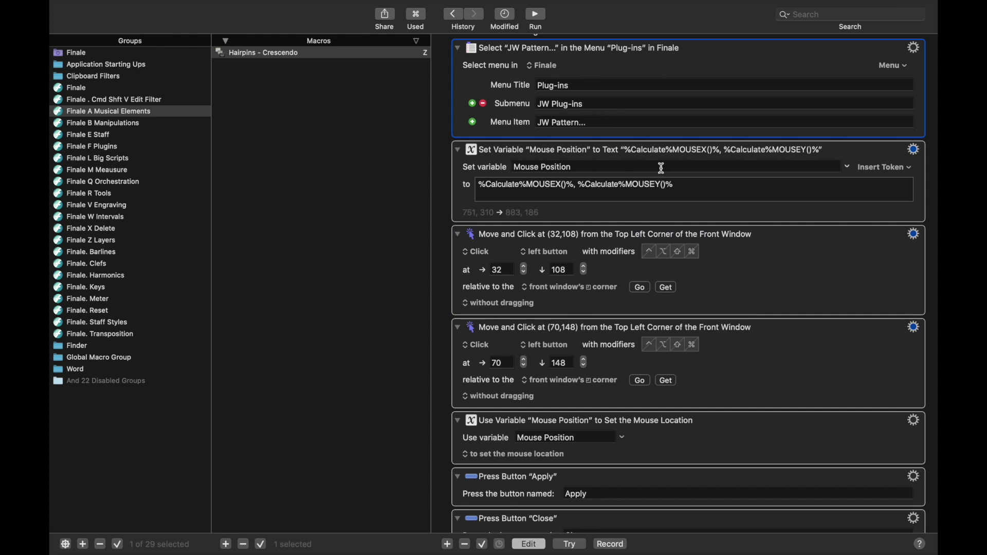
{"action": "left_click", "coordinate": [779, 233]}
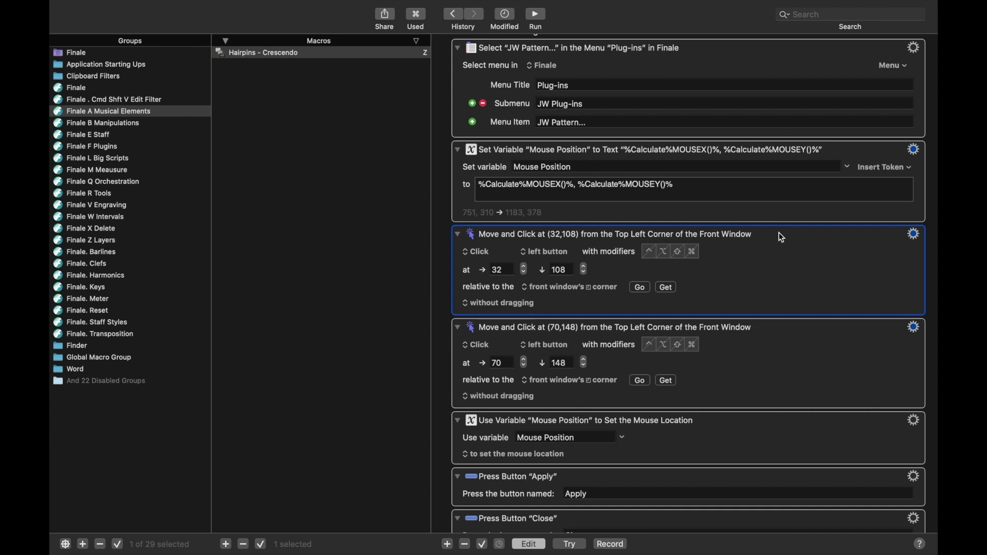
{"action": "left_click", "coordinate": [872, 51]}
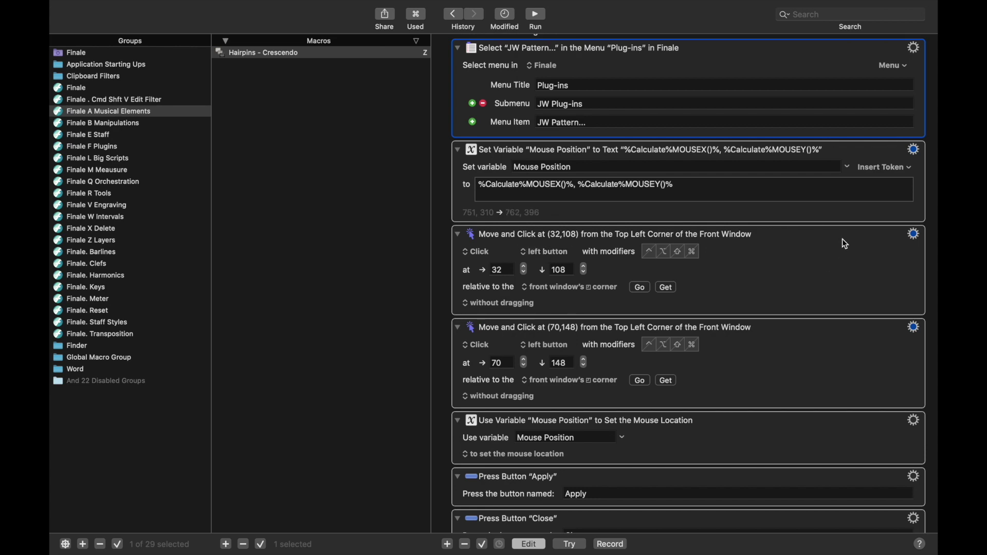
{"action": "left_click", "coordinate": [802, 248]}
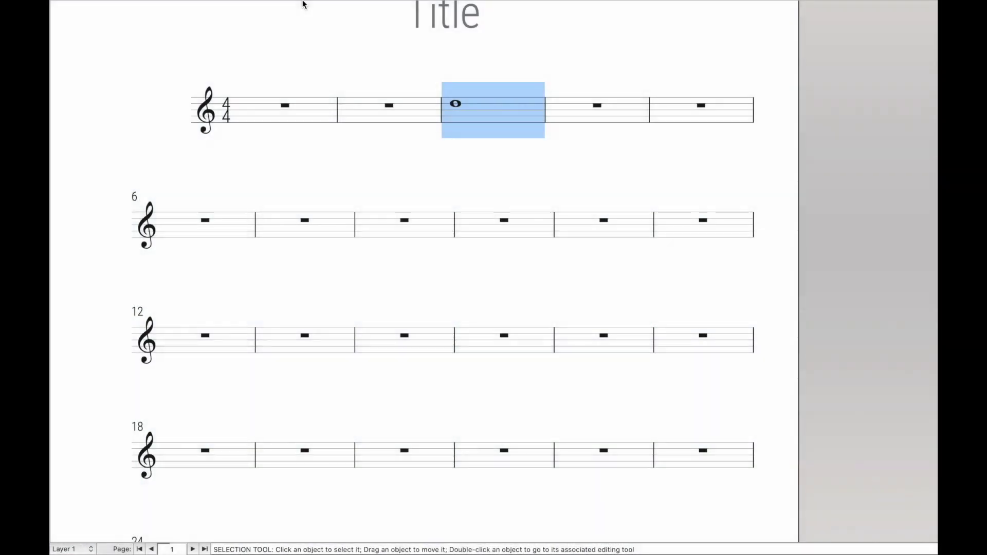
Launch Plug-ins > JW Plug-ins > JW Pattern and move its dialog up and left.
{"action": "left_click", "coordinate": [392, 4]}
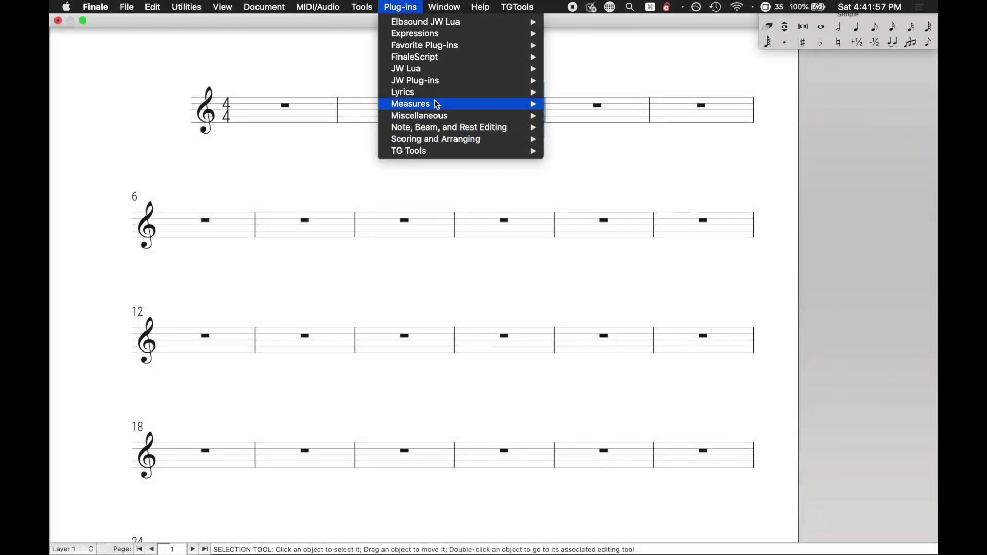
{"action": "mouse_move", "coordinate": [452, 81]}
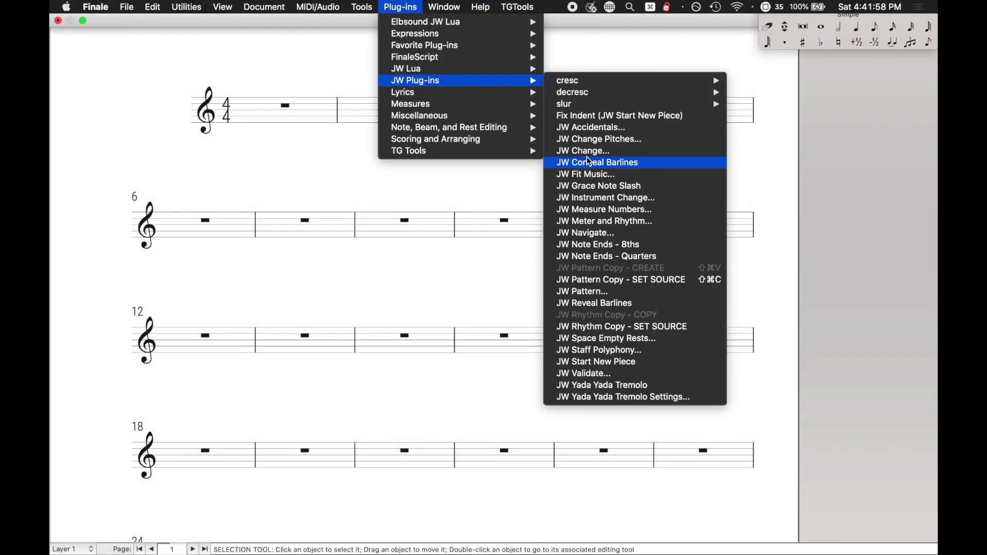
{"action": "left_click", "coordinate": [606, 291]}
{"action": "left_click_drag", "start_coordinate": [631, 306], "coordinate": [601, 152]}
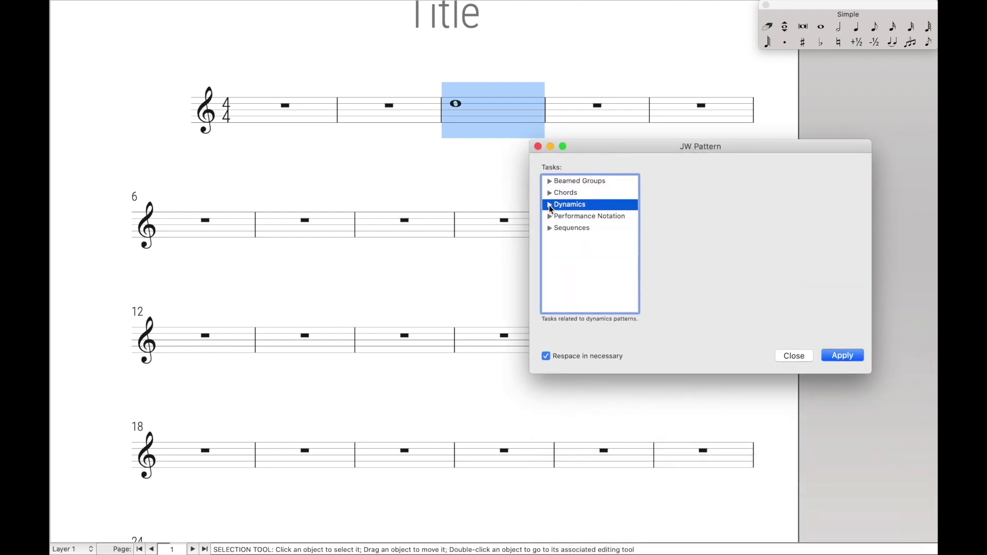
Expand the Dynamics tasks and select Hairpins, showing the crescendo below-staff settings.
{"action": "left_click", "coordinate": [549, 205]}
{"action": "left_click", "coordinate": [548, 205]}
{"action": "left_click", "coordinate": [549, 205]}
{"action": "left_click", "coordinate": [549, 206]}
{"action": "left_click", "coordinate": [549, 206]}
{"action": "left_click", "coordinate": [549, 205]}
{"action": "left_click", "coordinate": [549, 205]}
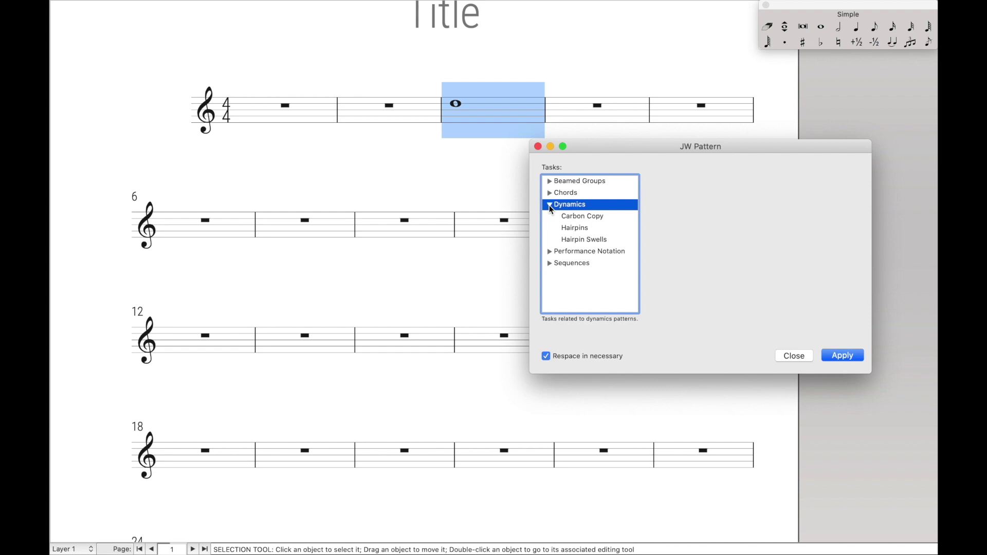
{"action": "left_click", "coordinate": [549, 205]}
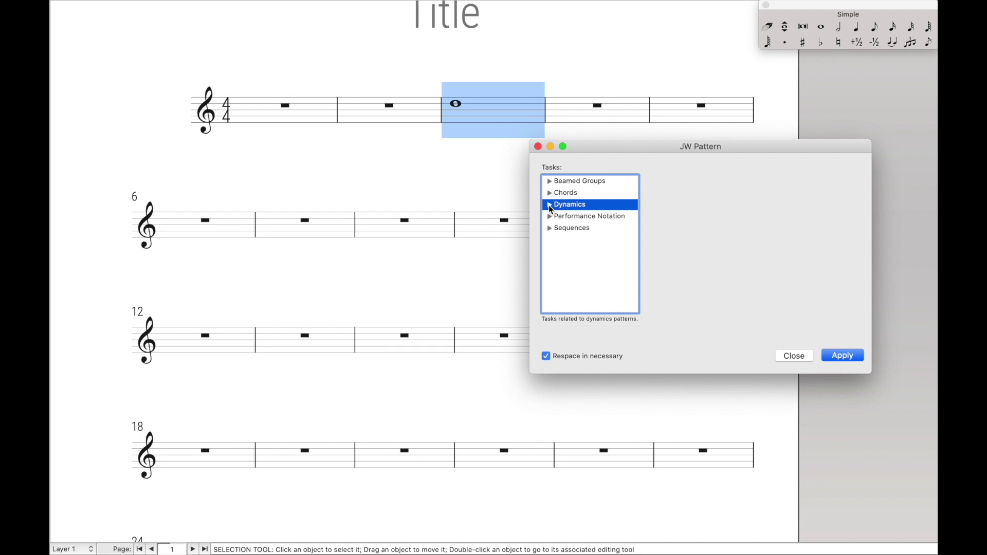
{"action": "left_click_drag", "start_coordinate": [657, 150], "coordinate": [542, 115]}
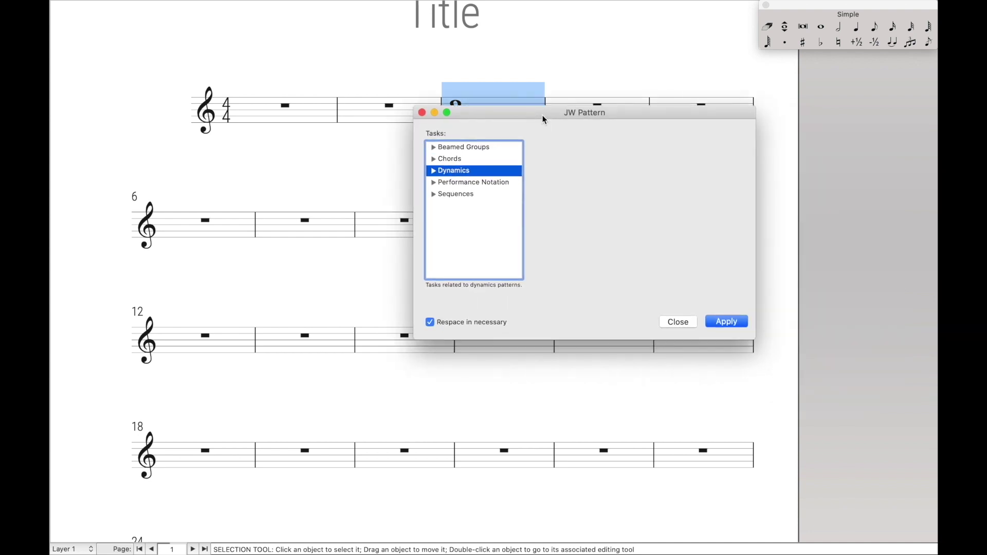
{"action": "left_click", "coordinate": [435, 171]}
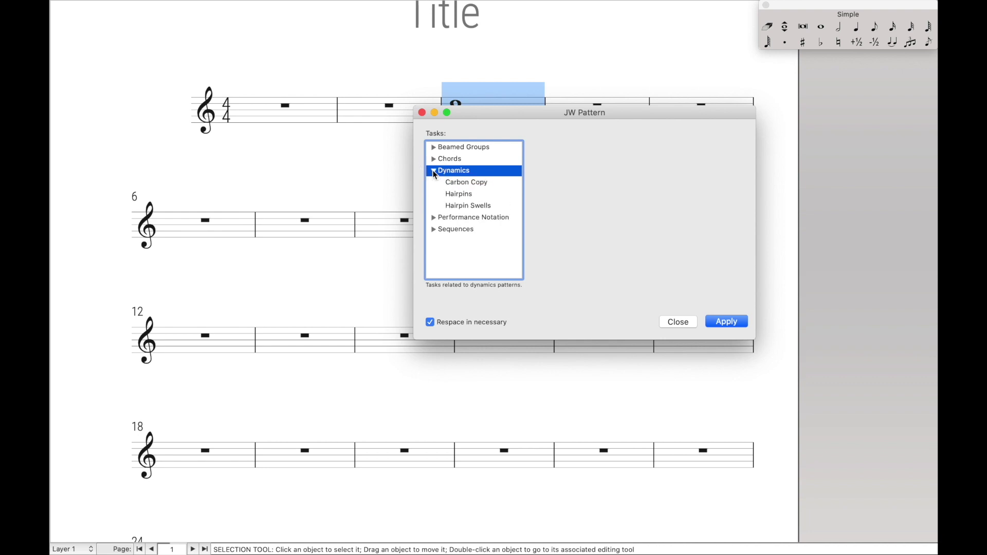
{"action": "left_click", "coordinate": [435, 171]}
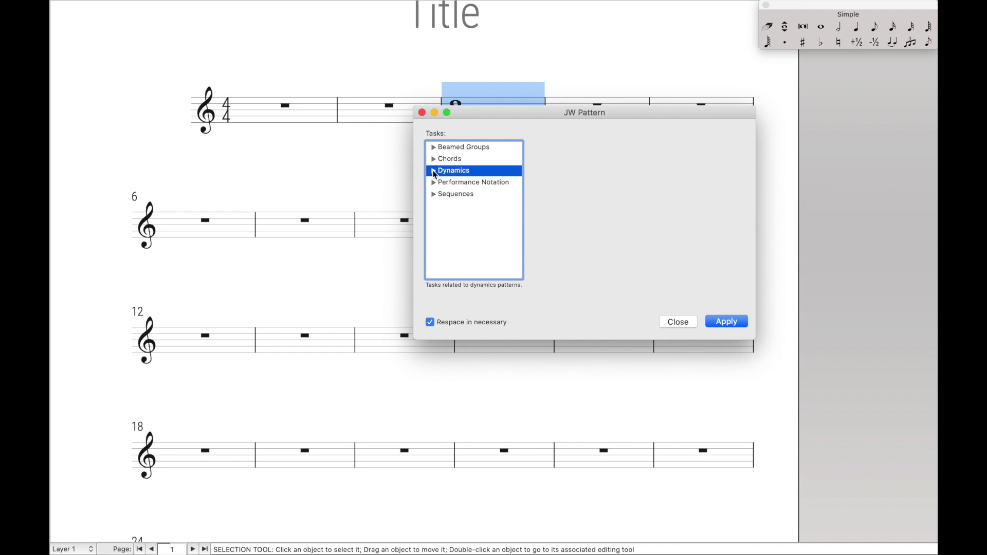
{"action": "left_click", "coordinate": [435, 171]}
{"action": "left_click", "coordinate": [457, 196]}
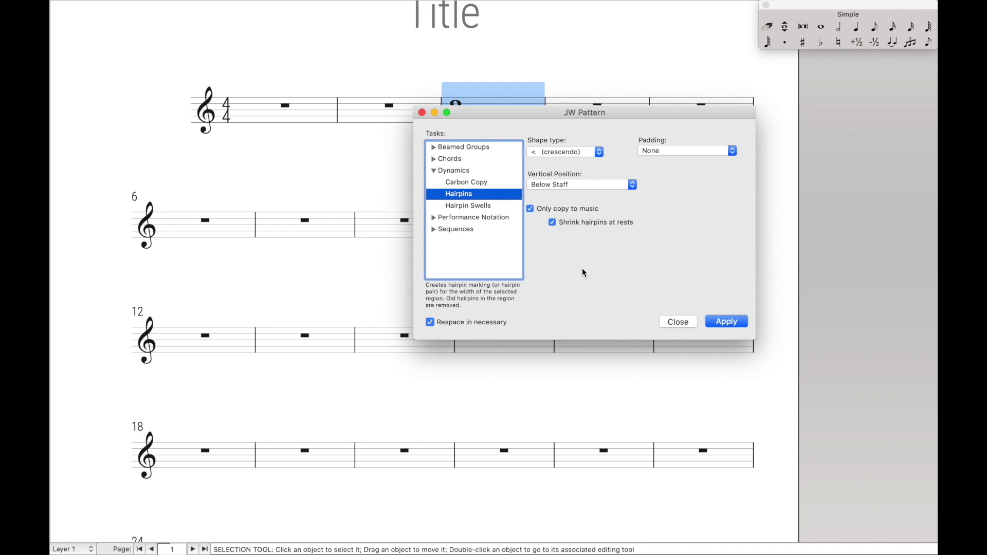
{"action": "mouse_move", "coordinate": [551, 114]}
{"action": "left_mouse_down"}
{"action": "mouse_move", "coordinate": [531, 107]}
{"action": "mouse_move", "coordinate": [532, 131]}
{"action": "mouse_move", "coordinate": [538, 124]}
{"action": "left_mouse_up"}
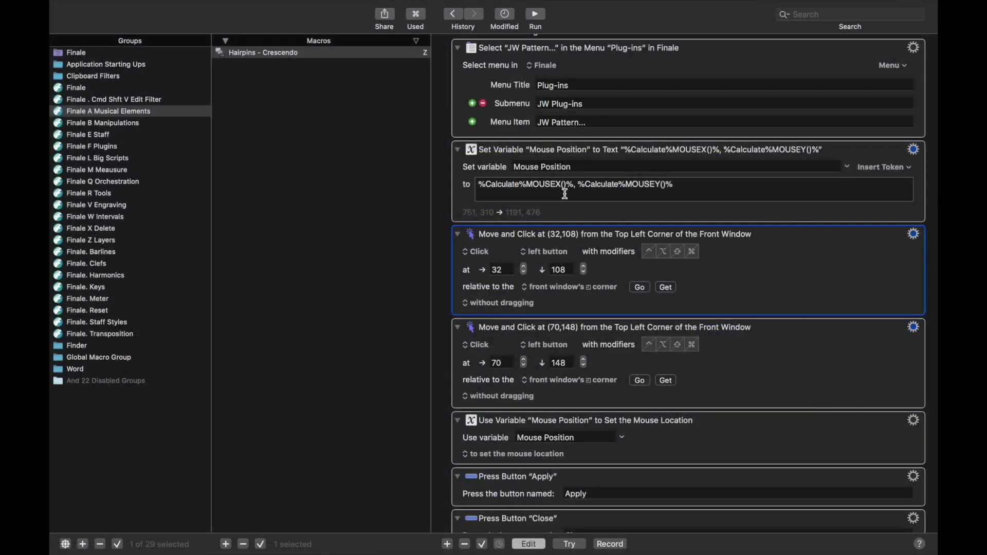
Search the actions library for 'pause' and look through the matching actions.
{"action": "key", "text": "super+k"}
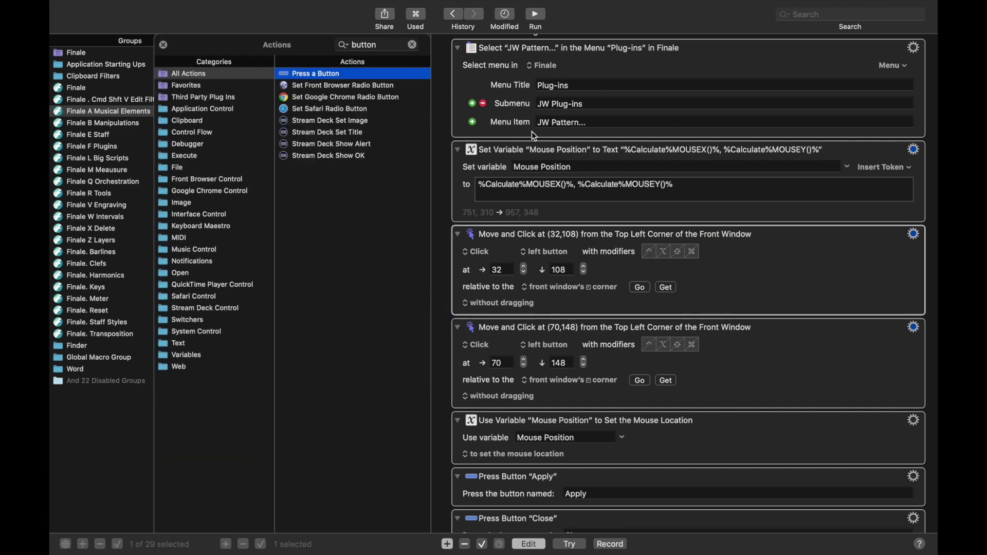
{"action": "left_click", "coordinate": [367, 44]}
{"action": "double_click", "coordinate": [367, 44]}
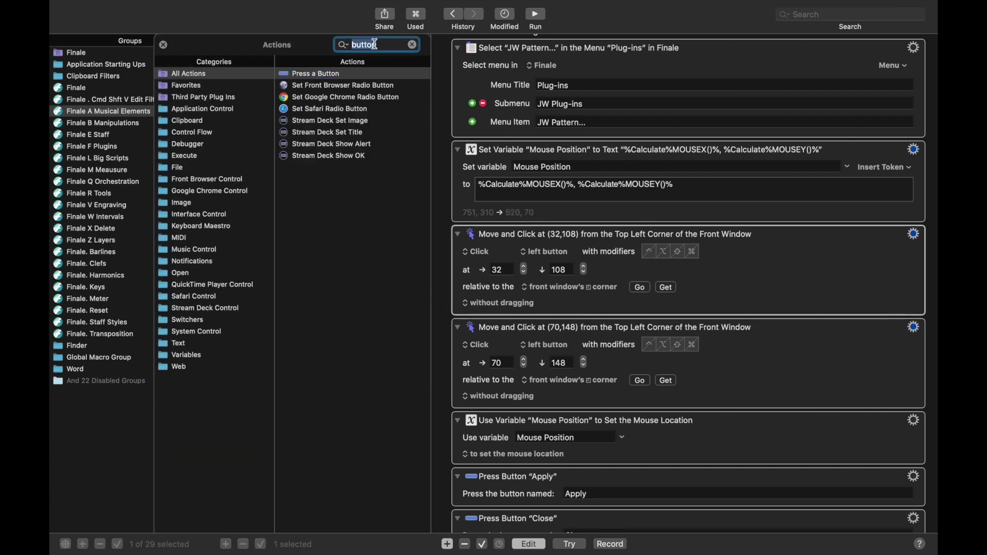
{"action": "key", "text": "BackSpace"}
{"action": "type", "text": "pause"}
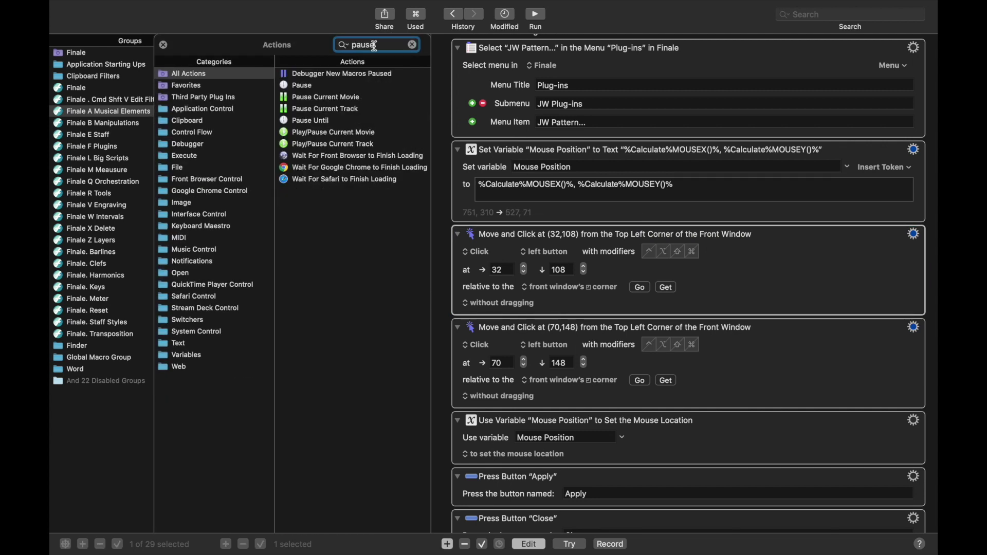
{"action": "scroll", "coordinate": [582, 127], "scroll_direction": "up", "scroll_amount": 2}
{"action": "scroll", "coordinate": [579, 124], "scroll_direction": "up", "scroll_amount": 3}
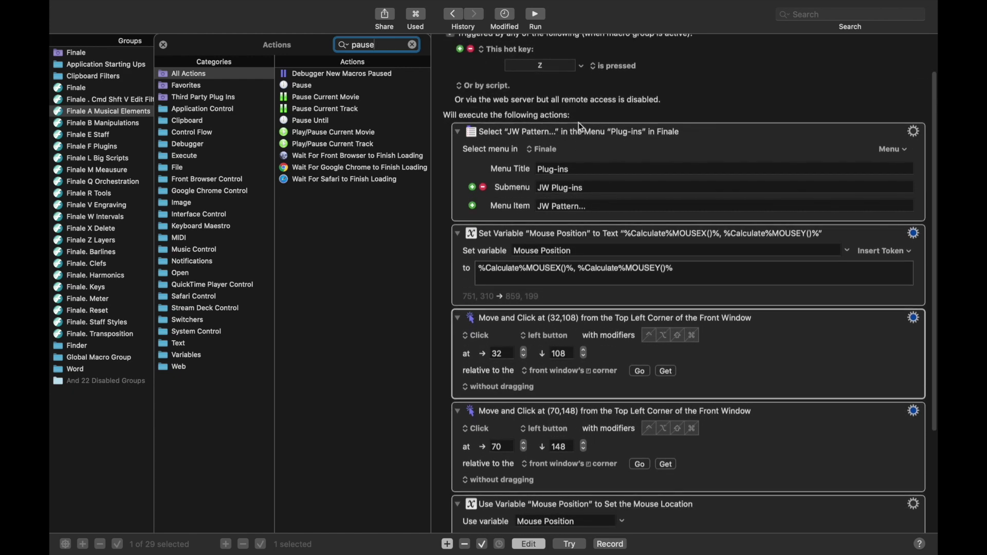
{"action": "left_click", "coordinate": [349, 102]}
{"action": "left_click", "coordinate": [349, 108]}
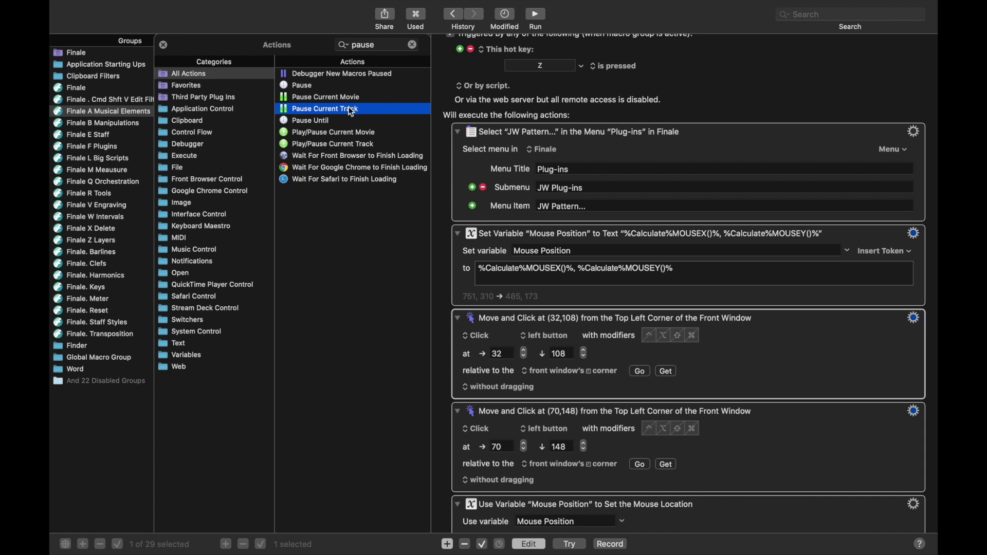
{"action": "left_click", "coordinate": [333, 132]}
{"action": "left_click", "coordinate": [336, 145]}
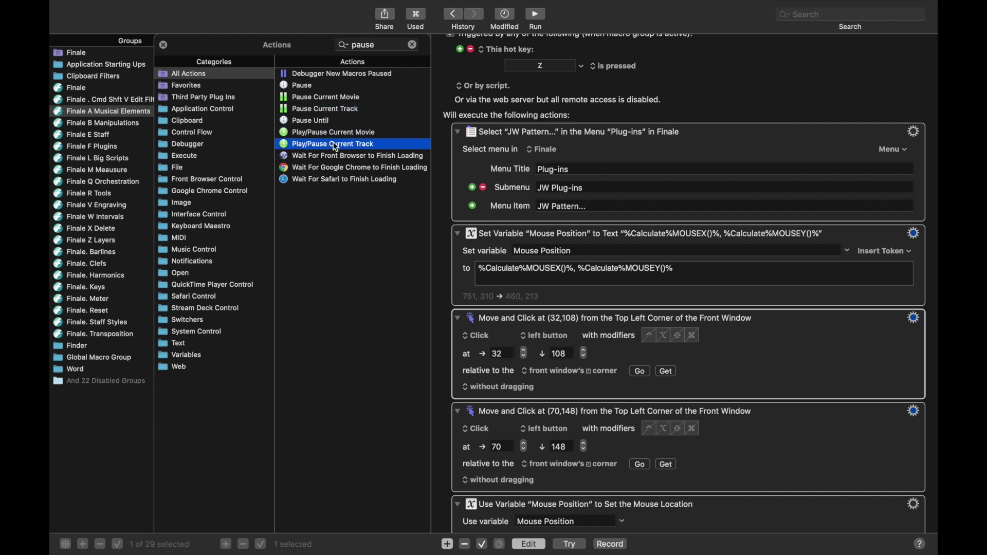
{"action": "left_click", "coordinate": [338, 134]}
{"action": "left_click", "coordinate": [339, 145]}
{"action": "left_click", "coordinate": [342, 134]}
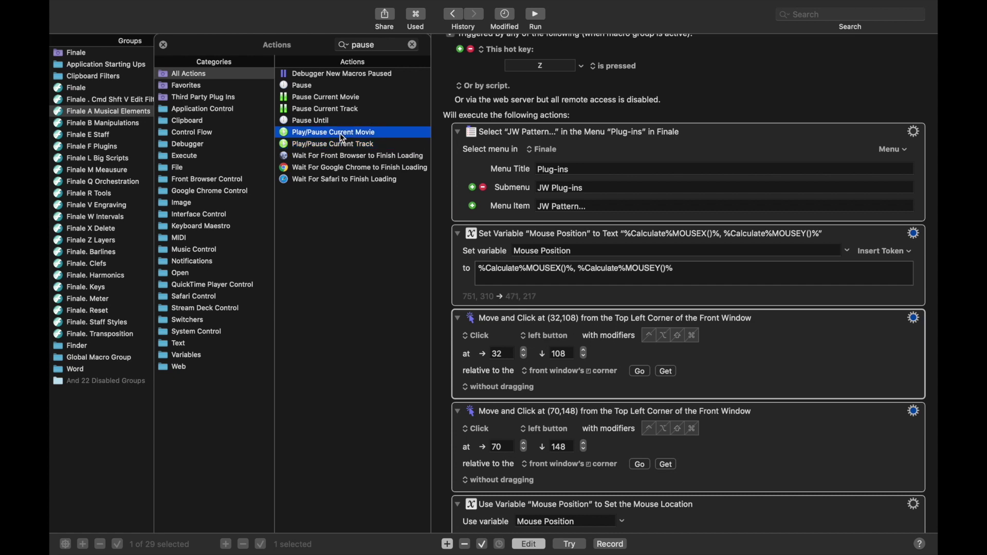
{"action": "left_click", "coordinate": [339, 167]}
{"action": "left_click", "coordinate": [340, 181]}
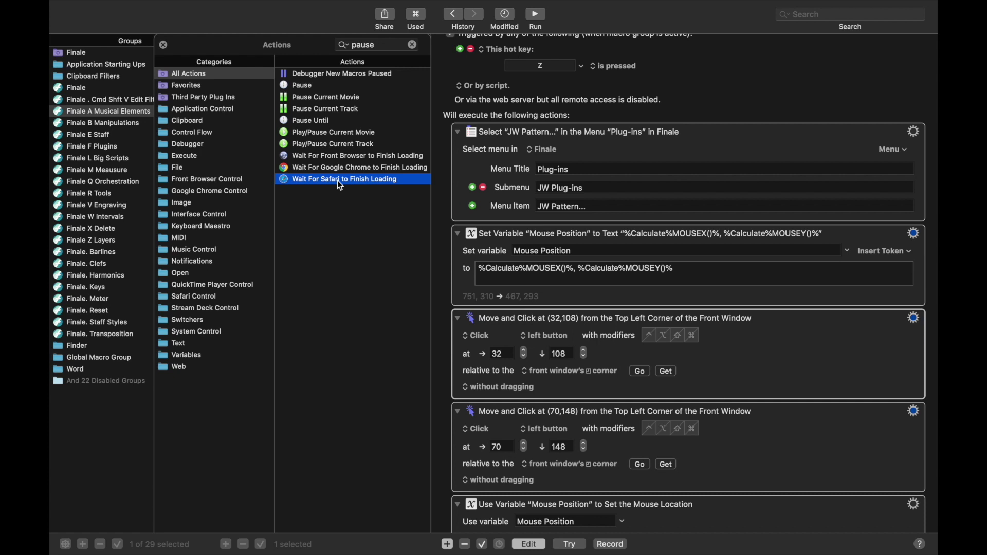
Insert a Pause action after the JW Pattern menu step, set to 0.2 seconds.
{"action": "left_click", "coordinate": [328, 87]}
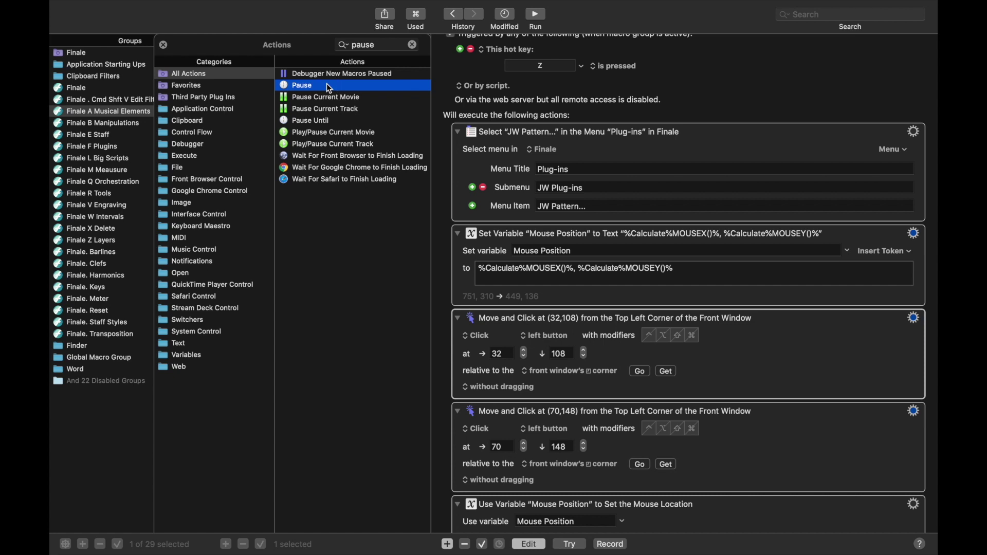
{"action": "left_click_drag", "start_coordinate": [329, 88], "coordinate": [606, 235]}
{"action": "double_click", "coordinate": [535, 254]}
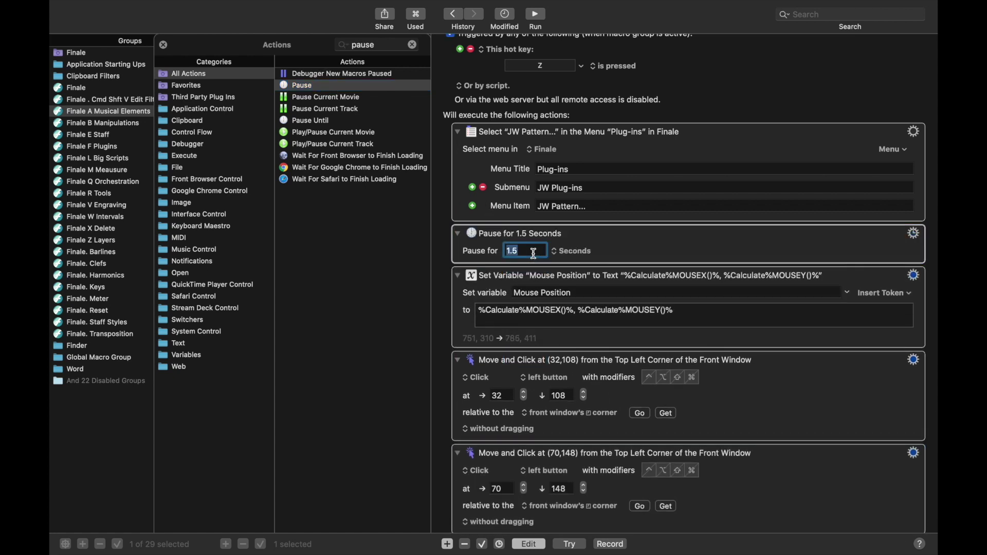
{"action": "type", "text": "0.2"}
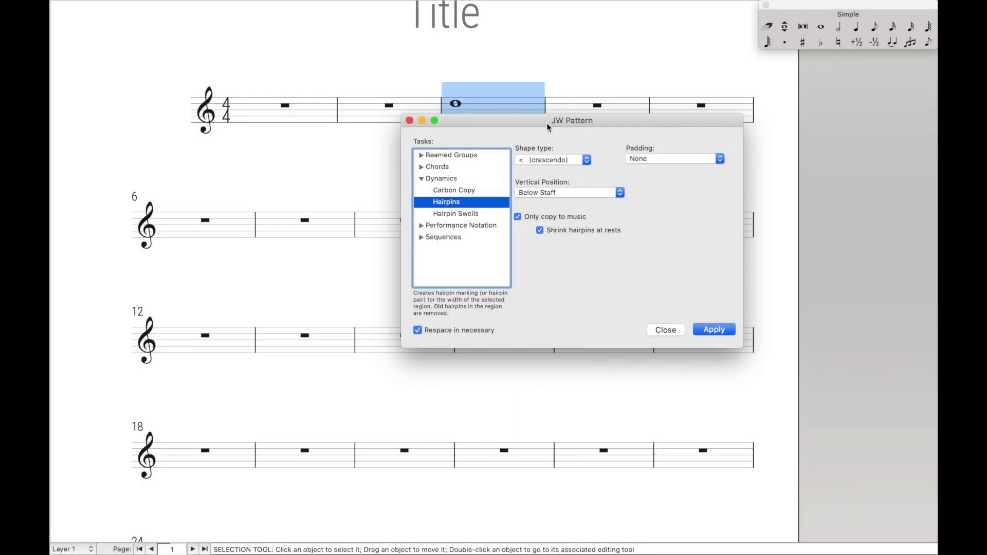
Move the JW Pattern dialog slightly left over the score.
{"action": "left_click_drag", "start_coordinate": [547, 122], "coordinate": [529, 125]}
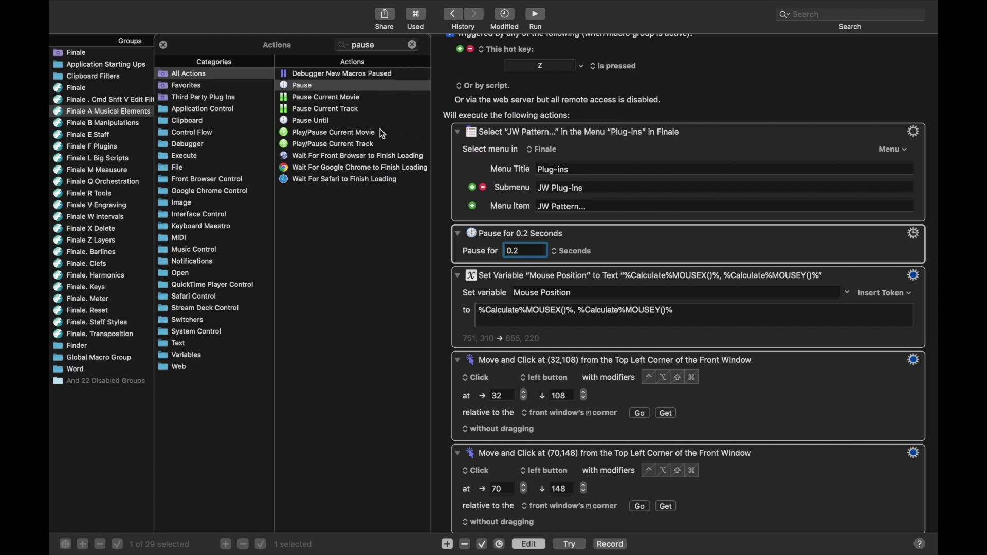
Insert a Pause Until action after the menu action and delete the 0.2-second Pause.
{"action": "left_click", "coordinate": [345, 122]}
{"action": "left_click_drag", "start_coordinate": [344, 121], "coordinate": [666, 268]}
{"action": "left_click", "coordinate": [666, 268]}
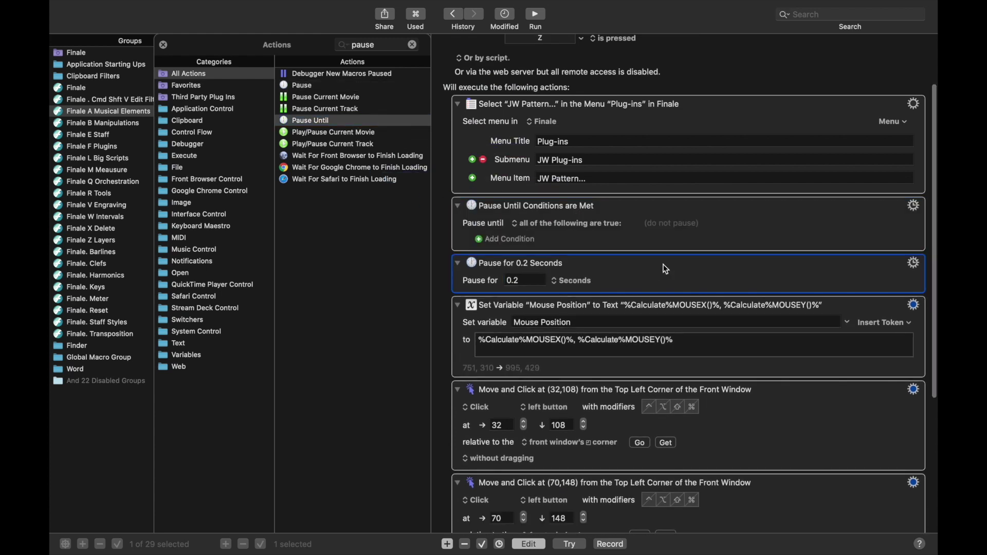
{"action": "key", "text": "Delete"}
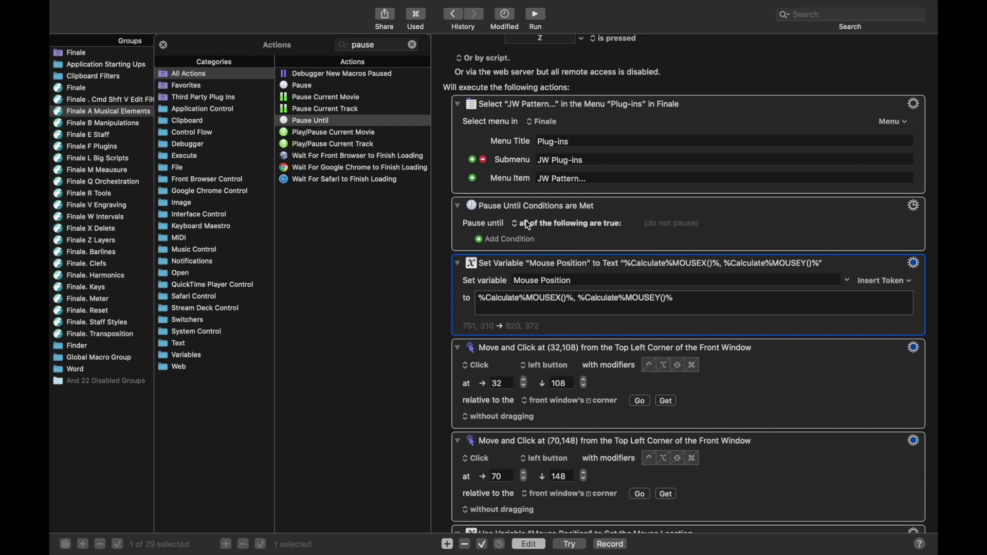
Give the Pause Until a Found Image condition, then run the macro to open JW Pattern.
{"action": "left_click", "coordinate": [498, 242]}
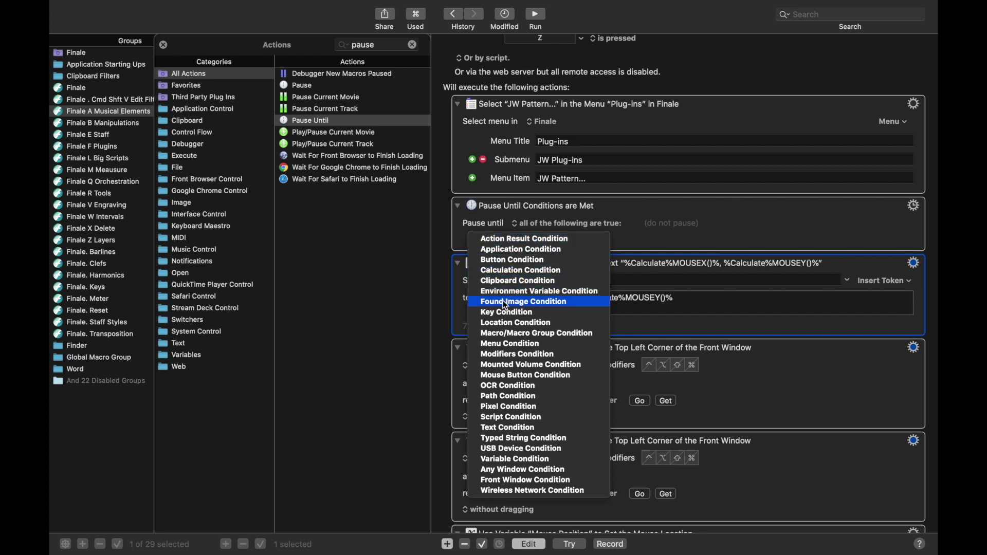
{"action": "key", "text": "Escape"}
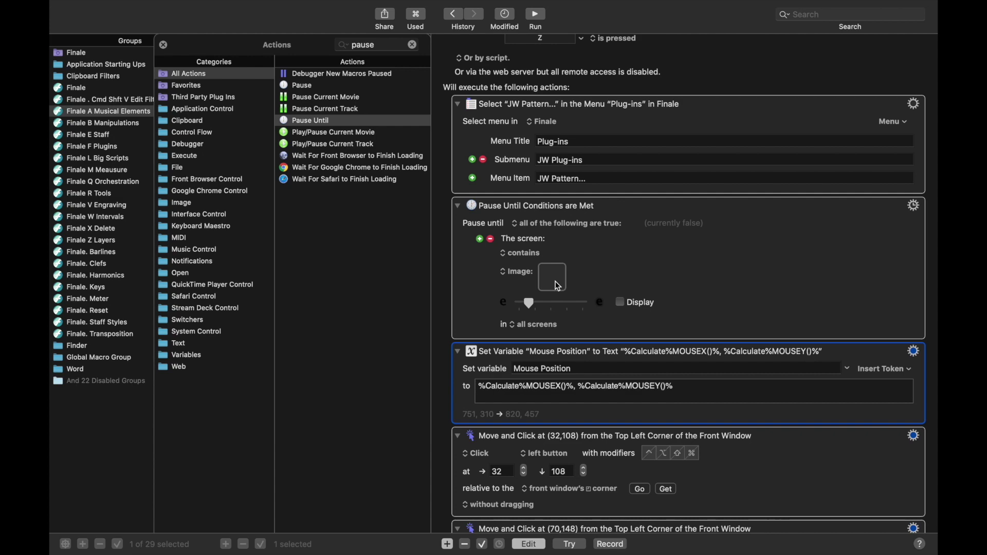
{"action": "key", "text": "z"}
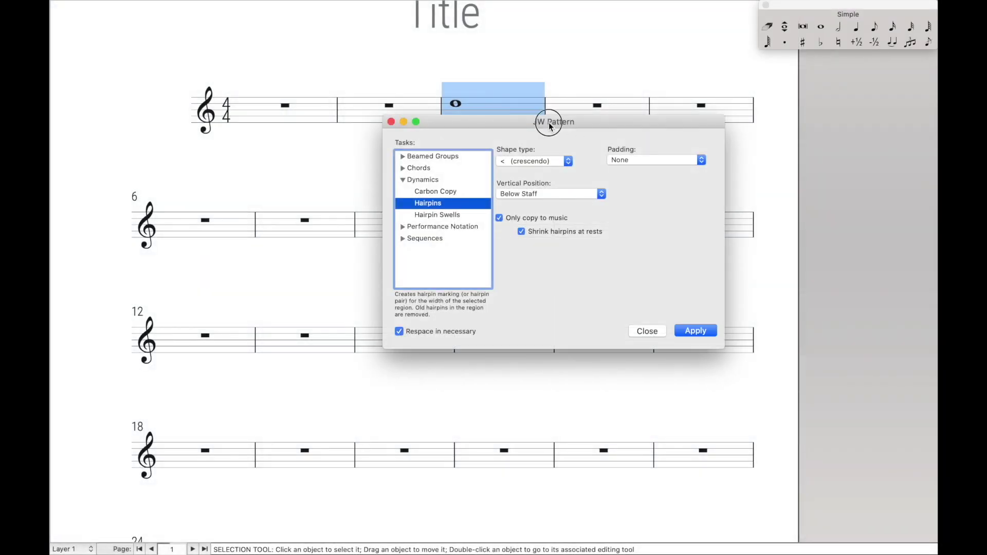
Capture the JW Pattern dialog's title bar and drop it into the Pause Until image well.
{"action": "left_click_drag", "start_coordinate": [549, 126], "coordinate": [491, 182]}
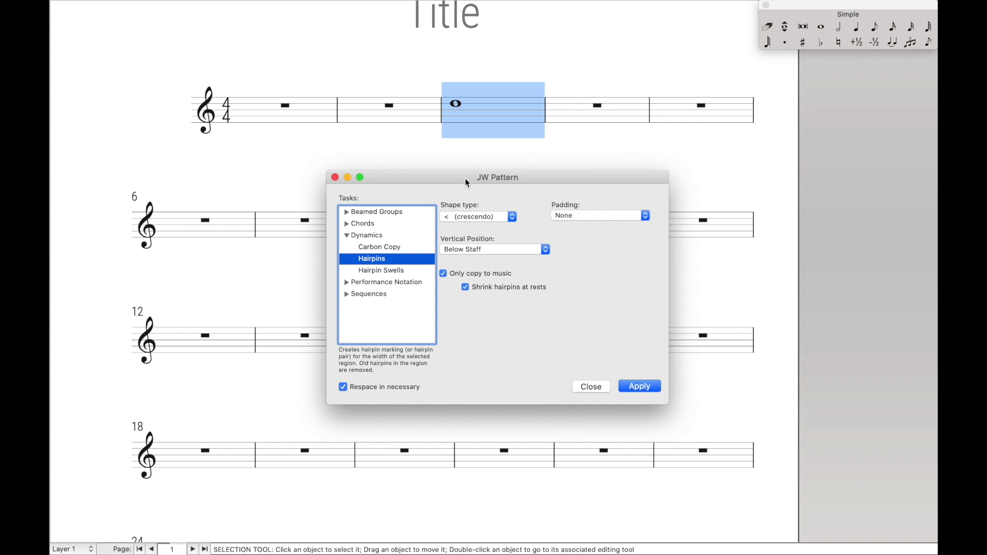
{"action": "key", "text": "super+shift+4"}
{"action": "left_click_drag", "start_coordinate": [458, 172], "coordinate": [534, 187]}
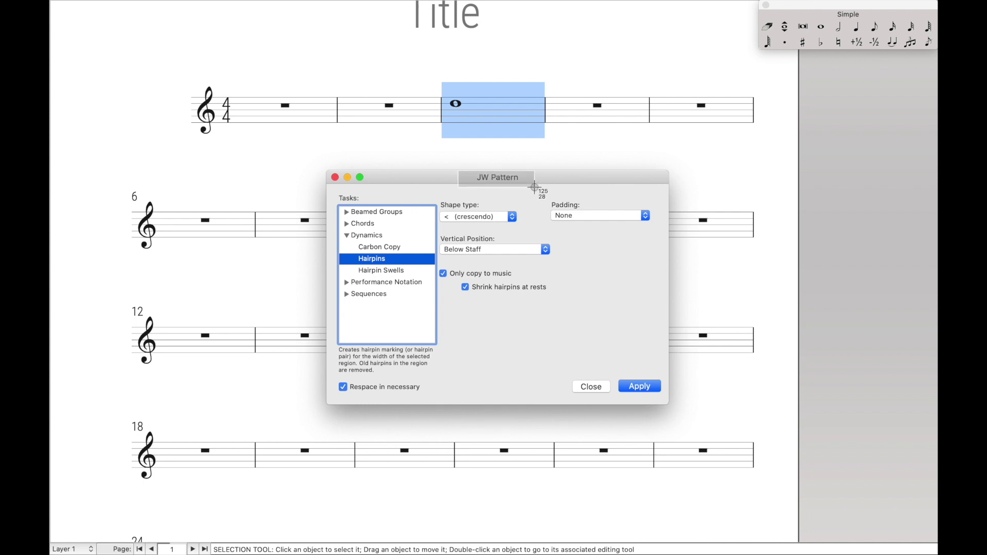
{"action": "left_click_drag", "start_coordinate": [534, 187], "coordinate": [534, 187]}
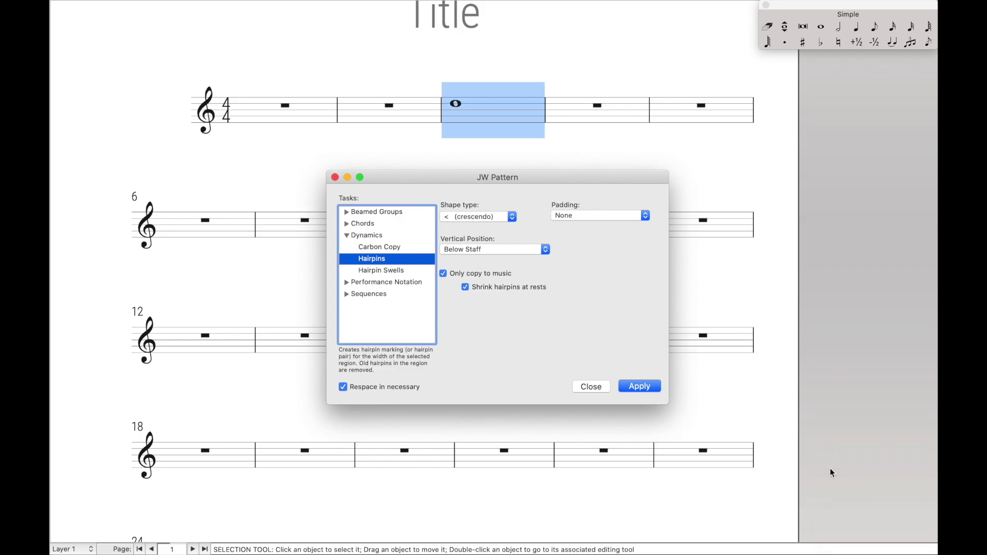
{"action": "key", "text": "super+Tab"}
{"action": "left_click_drag", "start_coordinate": [877, 534], "coordinate": [558, 273]}
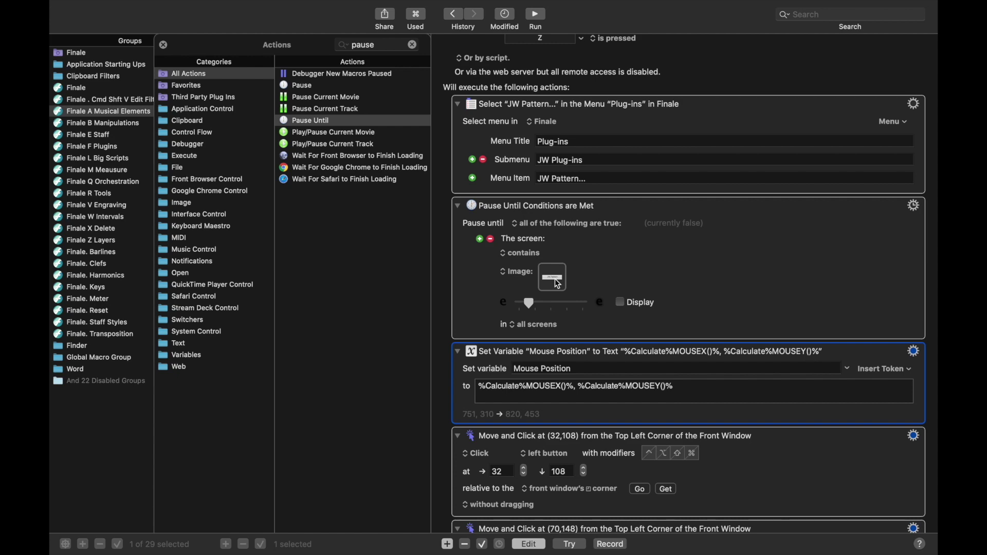
{"action": "scroll", "coordinate": [557, 284], "scroll_direction": "down", "scroll_amount": 5}
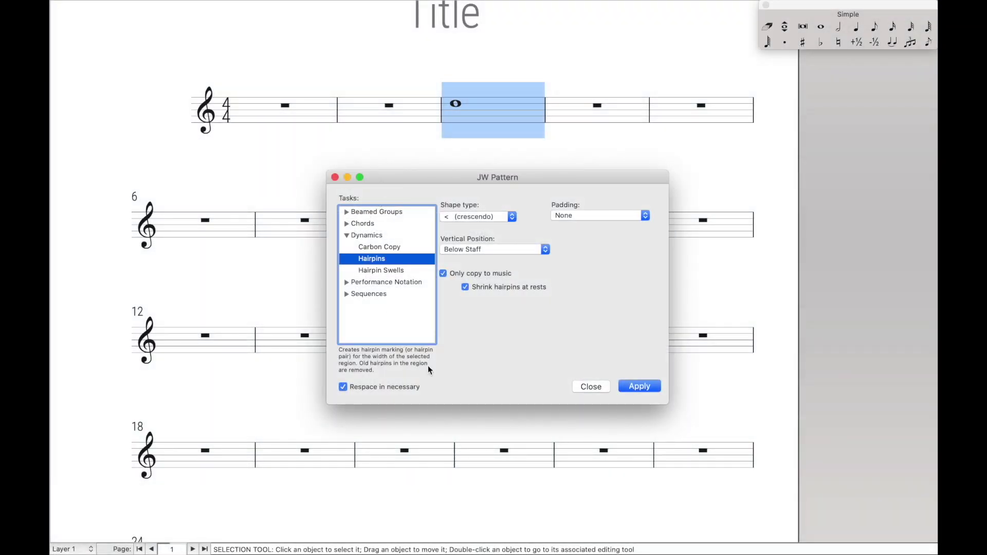
{"action": "left_click", "coordinate": [344, 235]}
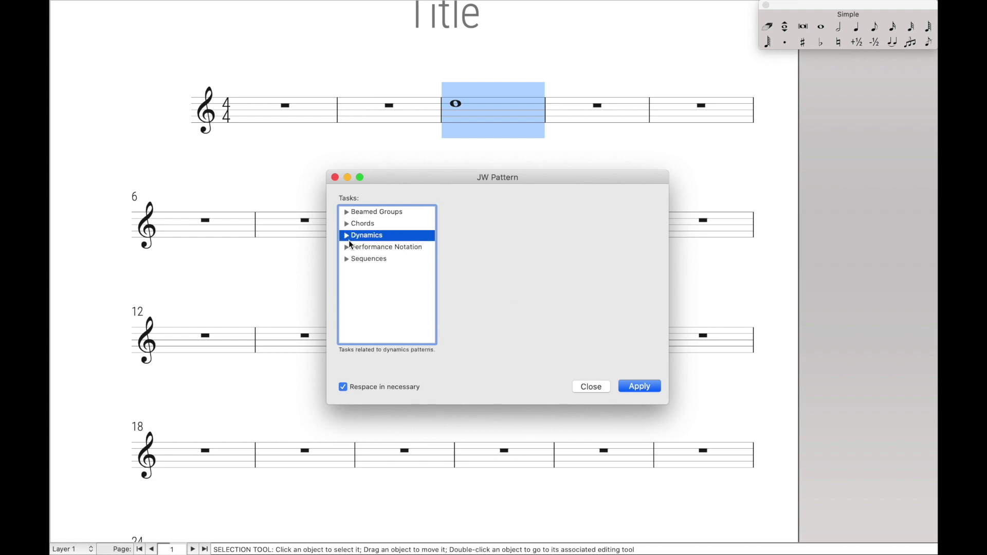
{"action": "left_click", "coordinate": [347, 236]}
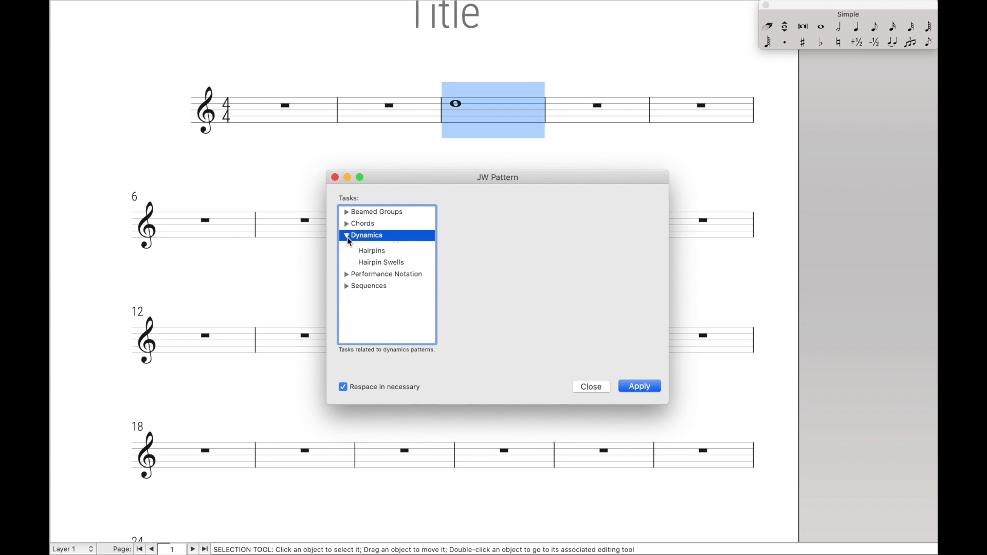
{"action": "left_click", "coordinate": [363, 249]}
{"action": "left_click", "coordinate": [363, 262]}
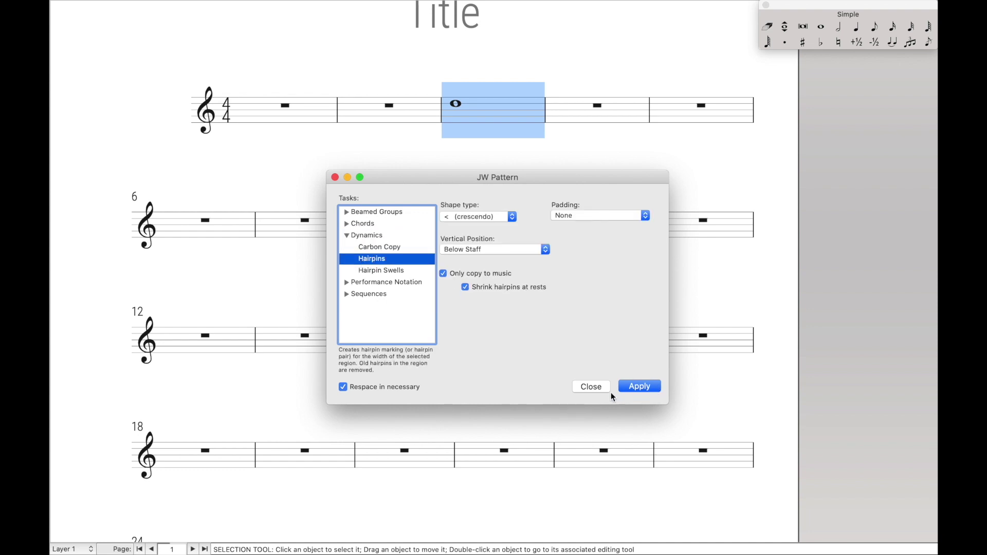
{"action": "left_click", "coordinate": [347, 235]}
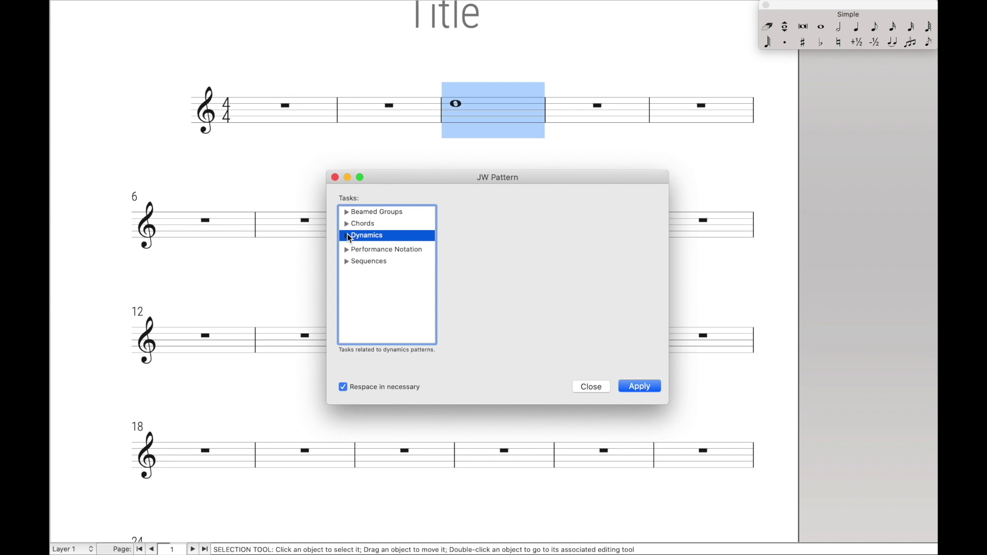
{"action": "left_click", "coordinate": [380, 212]}
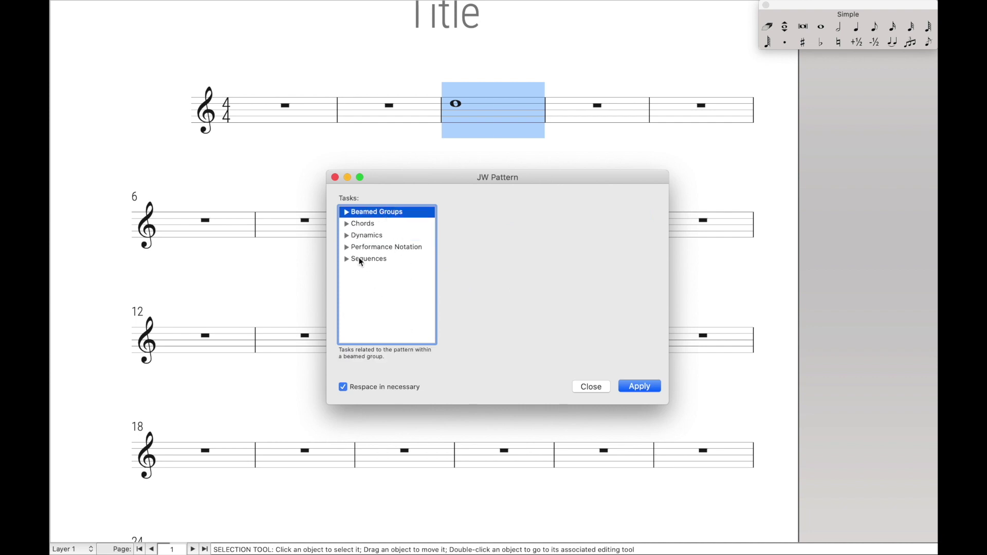
{"action": "left_click", "coordinate": [347, 235]}
{"action": "left_click", "coordinate": [371, 259]}
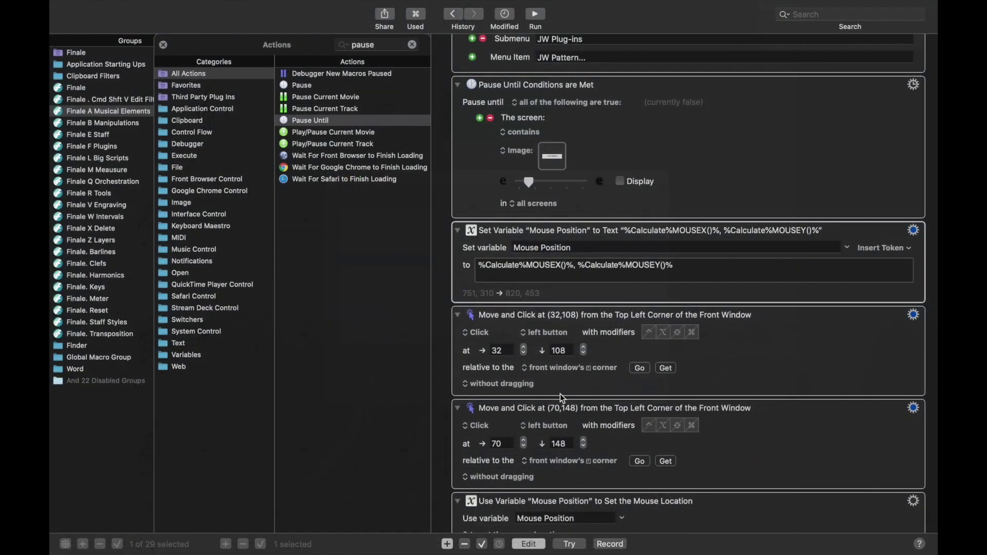
{"action": "left_click", "coordinate": [569, 249]}
{"action": "scroll", "coordinate": [567, 221], "scroll_direction": "up", "scroll_amount": 2}
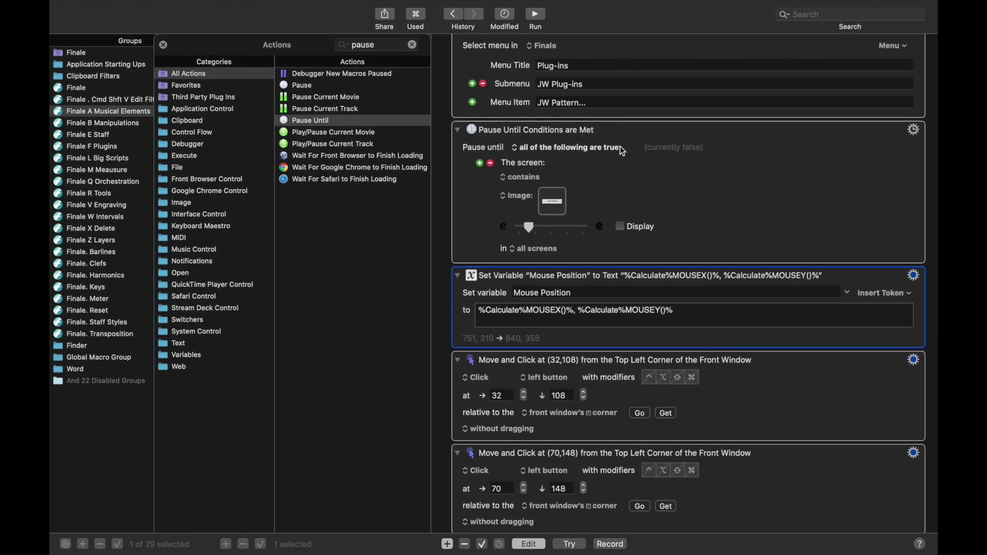
Insert an If Then Else action before the Set Variable action.
{"action": "double_click", "coordinate": [380, 45]}
{"action": "type", "text": "if"}
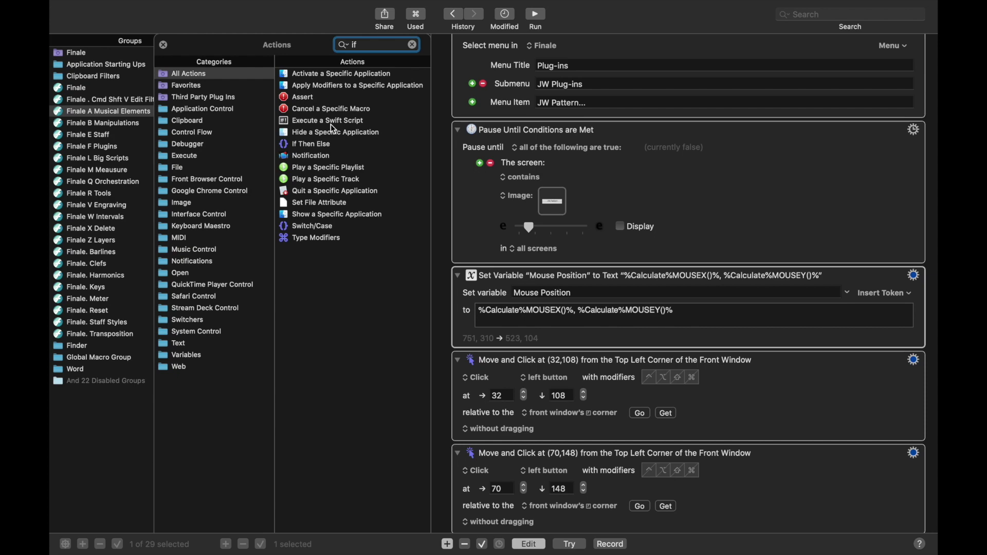
{"action": "left_click_drag", "start_coordinate": [315, 145], "coordinate": [490, 275]}
Move the Set Variable through Use Variable actions into the If block's execute actions.
{"action": "scroll", "coordinate": [660, 139], "scroll_direction": "down", "scroll_amount": 10}
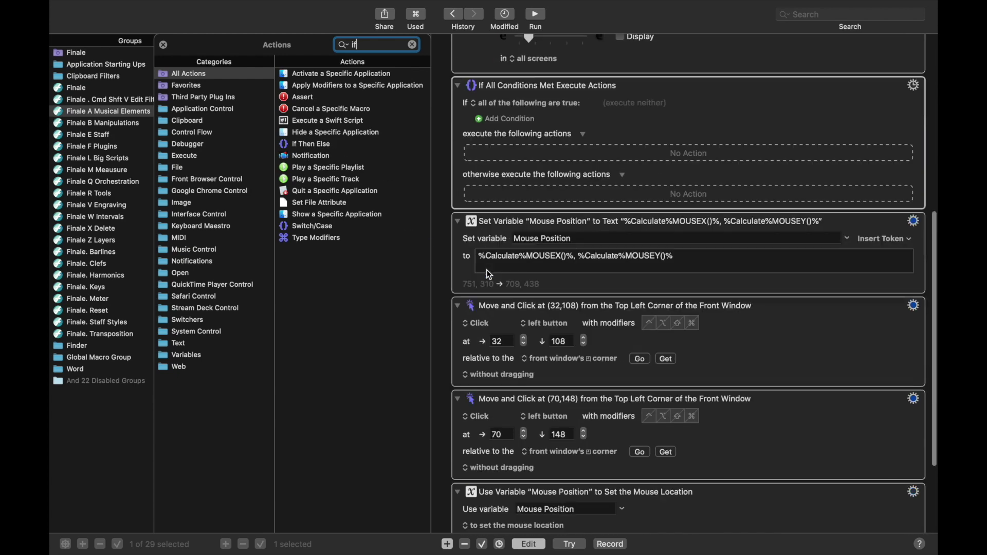
{"action": "left_click", "coordinate": [704, 92]}
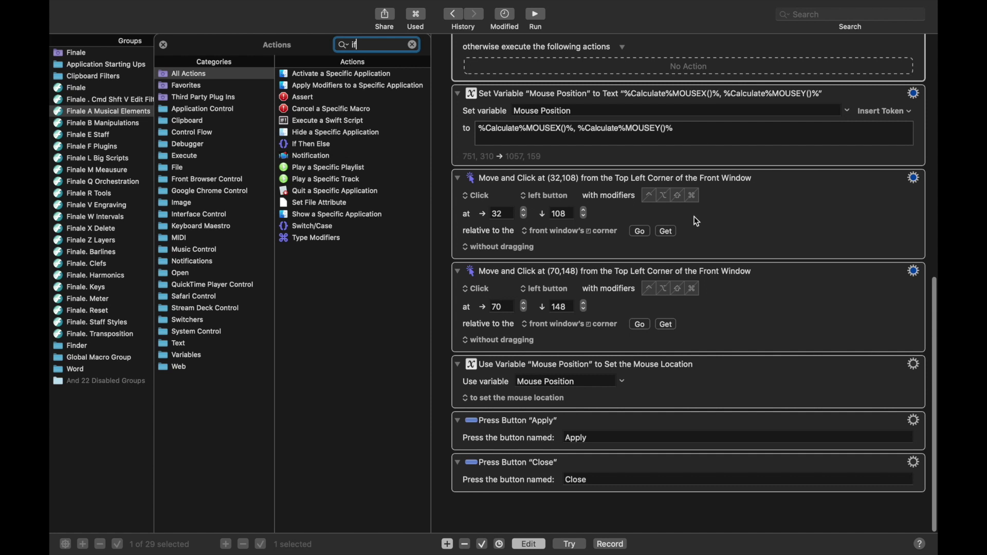
{"action": "left_click", "coordinate": [726, 377], "text": "shift"}
{"action": "scroll", "coordinate": [624, 248], "scroll_direction": "up", "scroll_amount": 5}
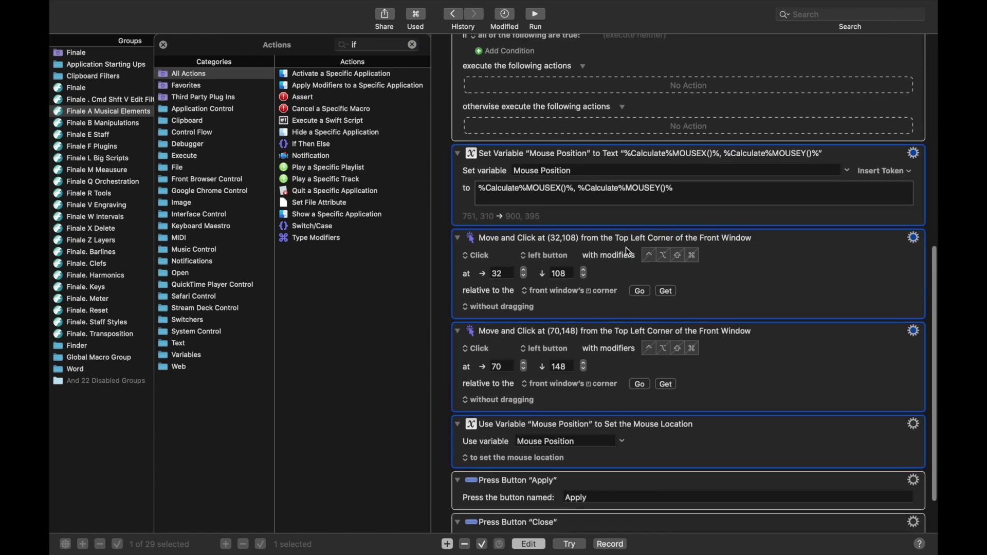
{"action": "scroll", "coordinate": [622, 232], "scroll_direction": "up", "scroll_amount": 2}
{"action": "left_click_drag", "start_coordinate": [546, 275], "coordinate": [567, 208]}
{"action": "scroll", "coordinate": [571, 129], "scroll_direction": "down", "scroll_amount": 3}
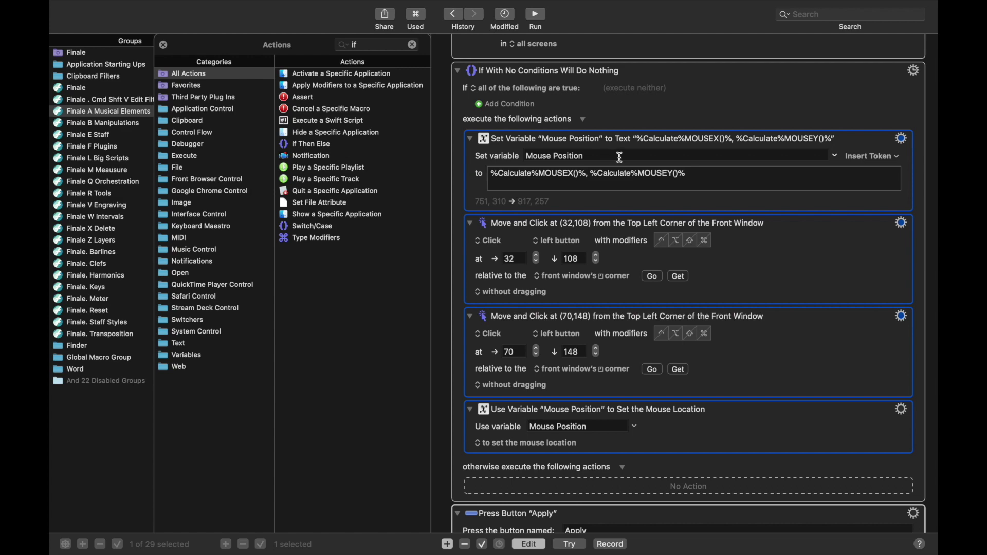
{"action": "scroll", "coordinate": [603, 414], "scroll_direction": "down", "scroll_amount": 3}
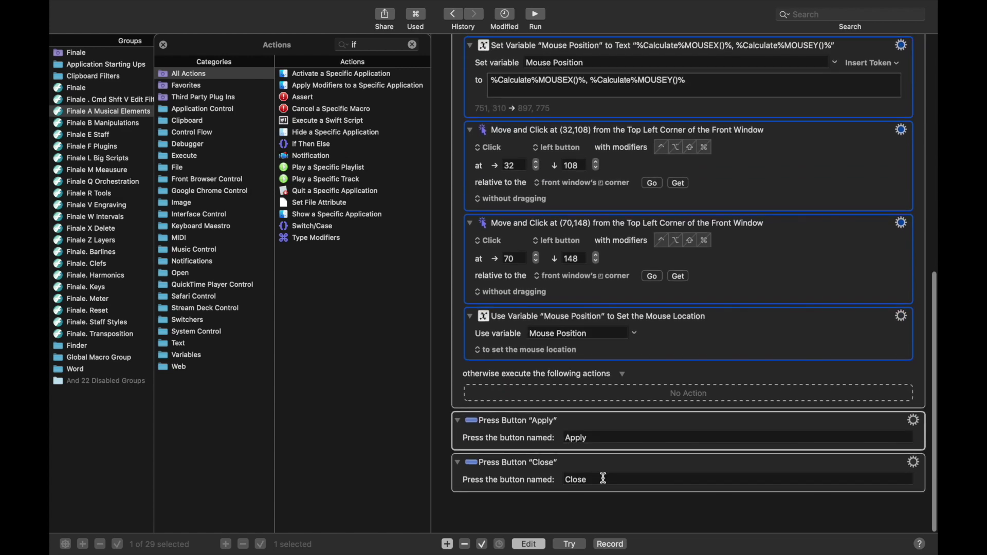
{"action": "scroll", "coordinate": [603, 478], "scroll_direction": "up", "scroll_amount": 5}
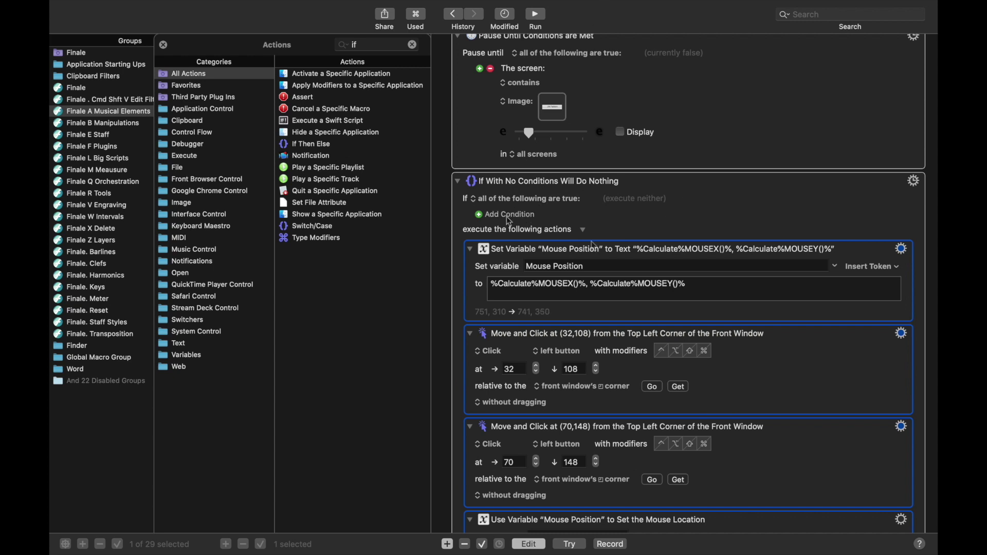
{"action": "left_click", "coordinate": [510, 220]}
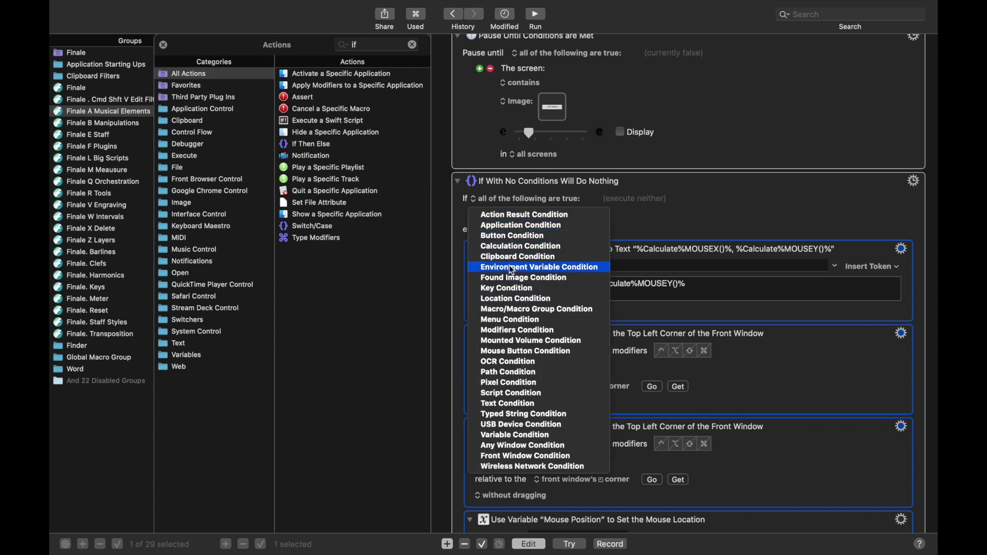
Capture the JW Pattern window and drop the screenshot into the If condition's image well.
{"action": "key", "text": "Escape"}
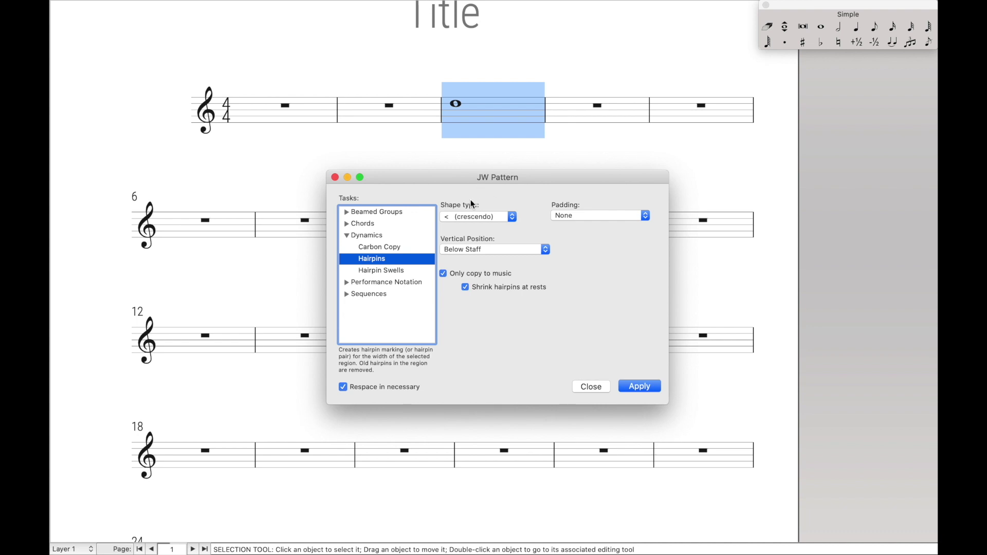
{"action": "key", "text": "super+shift+4"}
{"action": "key", "text": "space"}
{"action": "left_click", "coordinate": [529, 336]}
{"action": "key", "text": "super+Tab"}
{"action": "left_click_drag", "start_coordinate": [883, 518], "coordinate": [552, 255]}
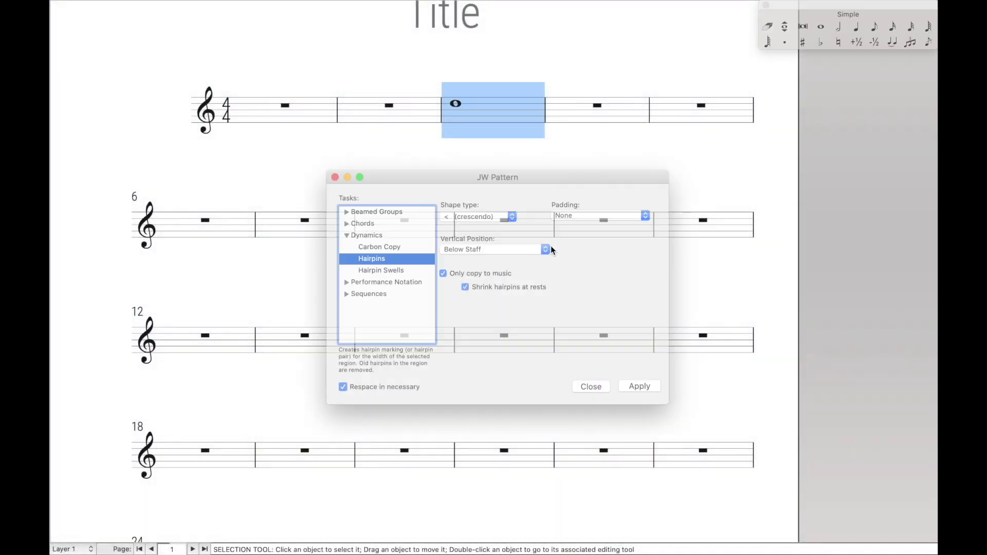
Recapture the window and set the condition to 'does not contain' the image.
{"action": "key", "text": "super+shift+4"}
{"action": "key", "text": "space"}
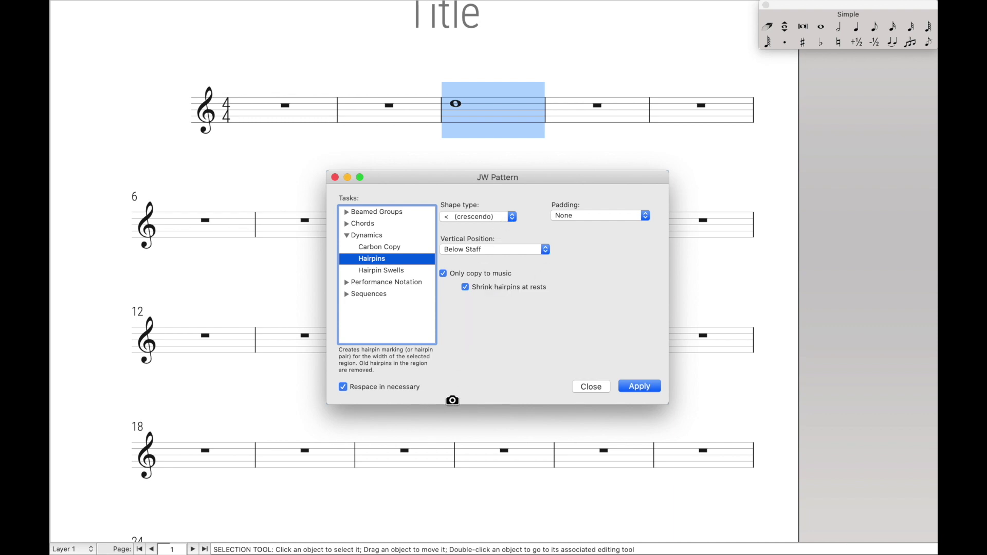
{"action": "left_click", "coordinate": [451, 401]}
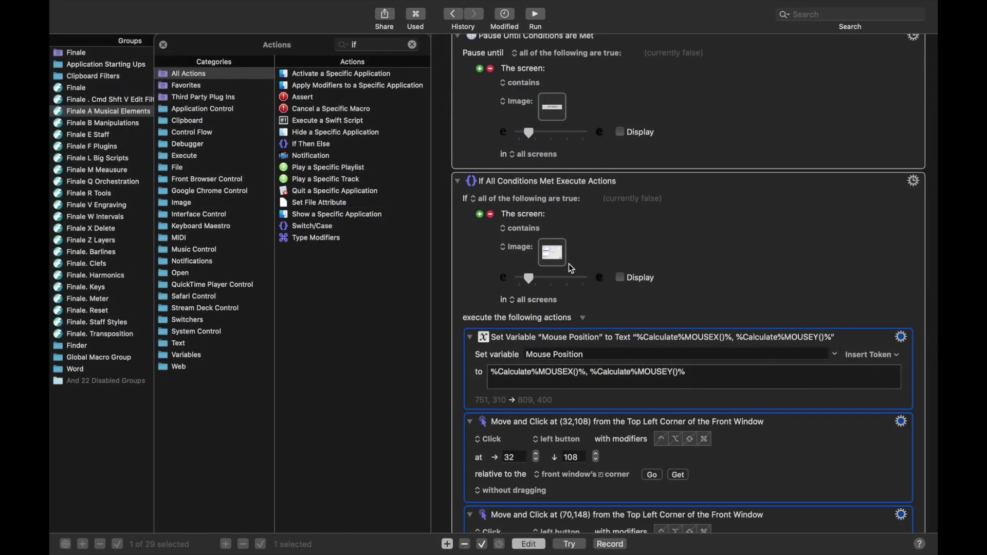
{"action": "left_click", "coordinate": [535, 230]}
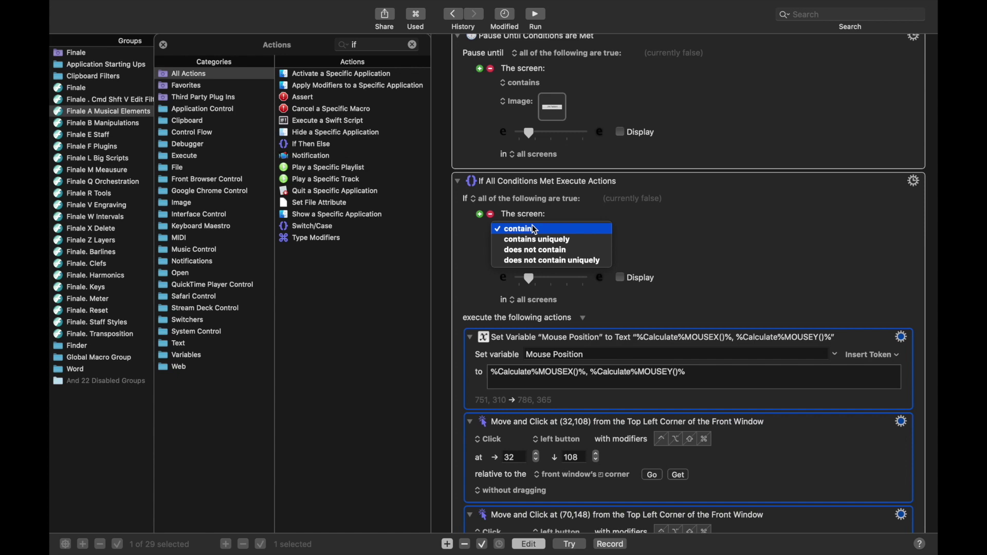
{"action": "left_click", "coordinate": [544, 250]}
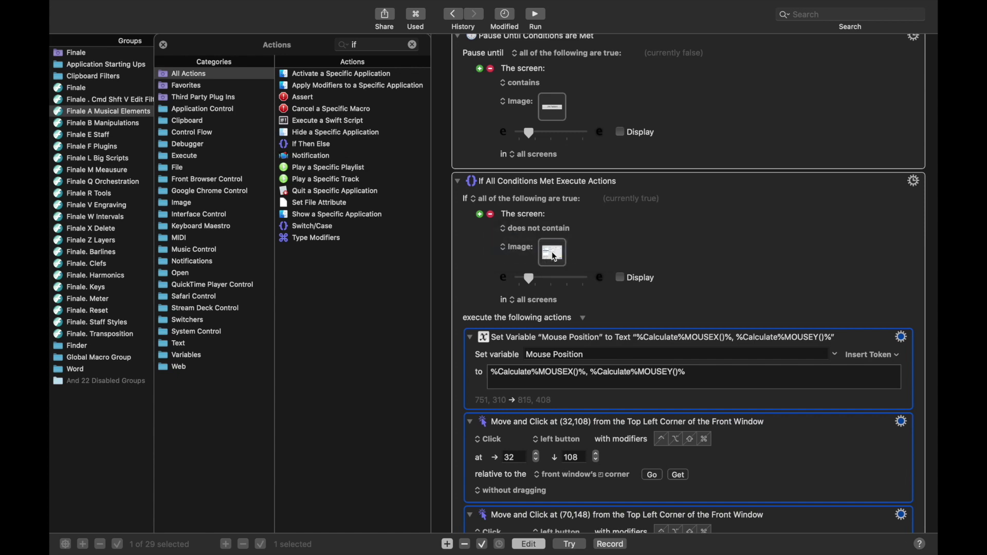
{"action": "scroll", "coordinate": [555, 256], "scroll_direction": "down", "scroll_amount": 10}
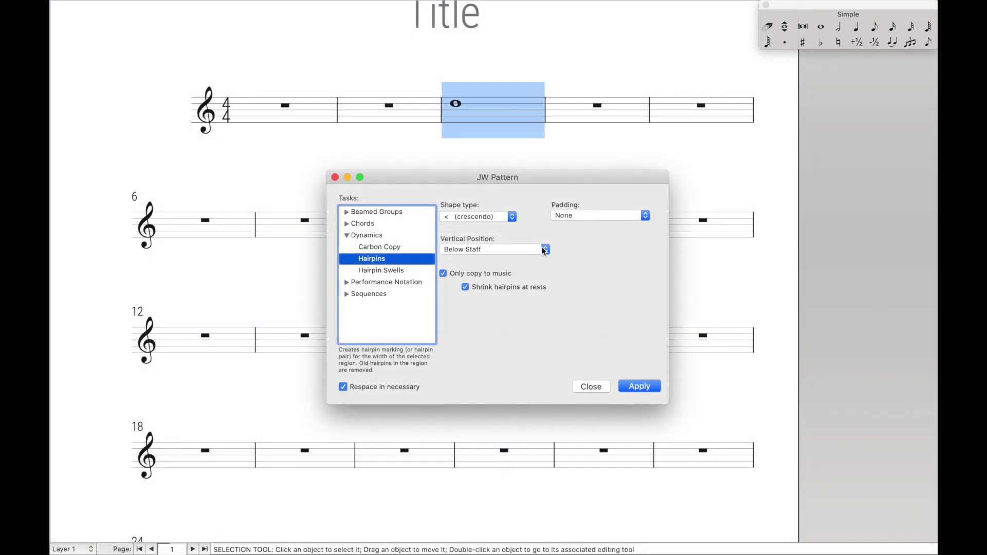
{"action": "left_click_drag", "start_coordinate": [516, 176], "coordinate": [534, 167]}
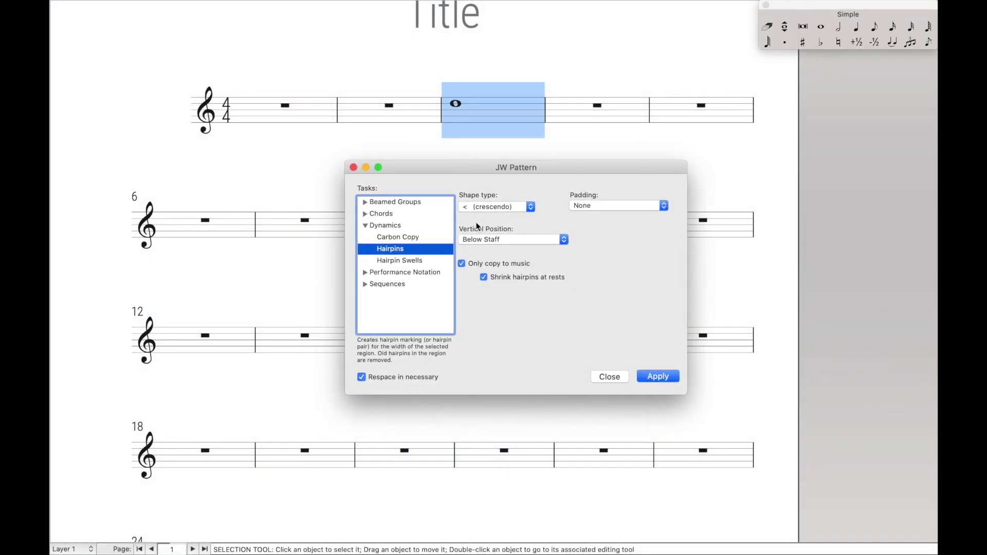
Test the crescendo macro on measure 3, then undo the hairpin.
{"action": "left_click", "coordinate": [617, 382]}
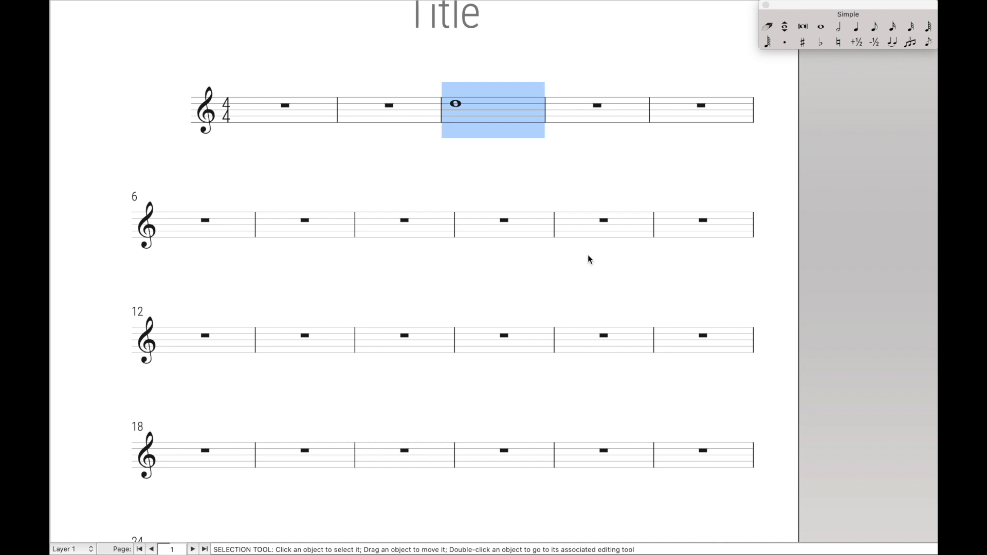
{"action": "key", "text": "ctrl+alt+c"}
{"action": "key", "text": "ctrl+z"}
Reset JW Pattern to Beamed Groups with Dynamics collapsed, and close it.
{"action": "left_click", "coordinate": [531, 71]}
{"action": "mouse_move", "coordinate": [431, 4]}
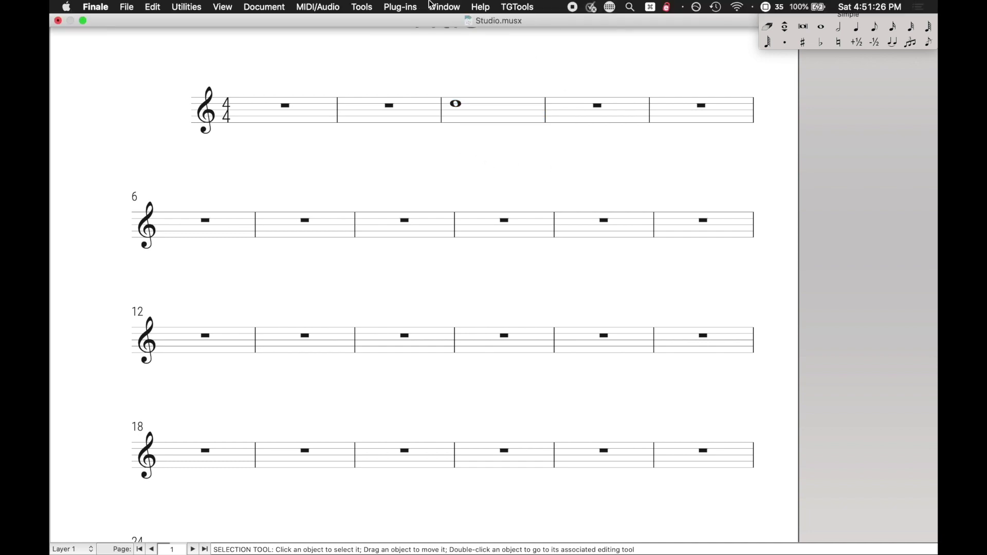
{"action": "left_click", "coordinate": [401, 7]}
{"action": "mouse_move", "coordinate": [438, 80]}
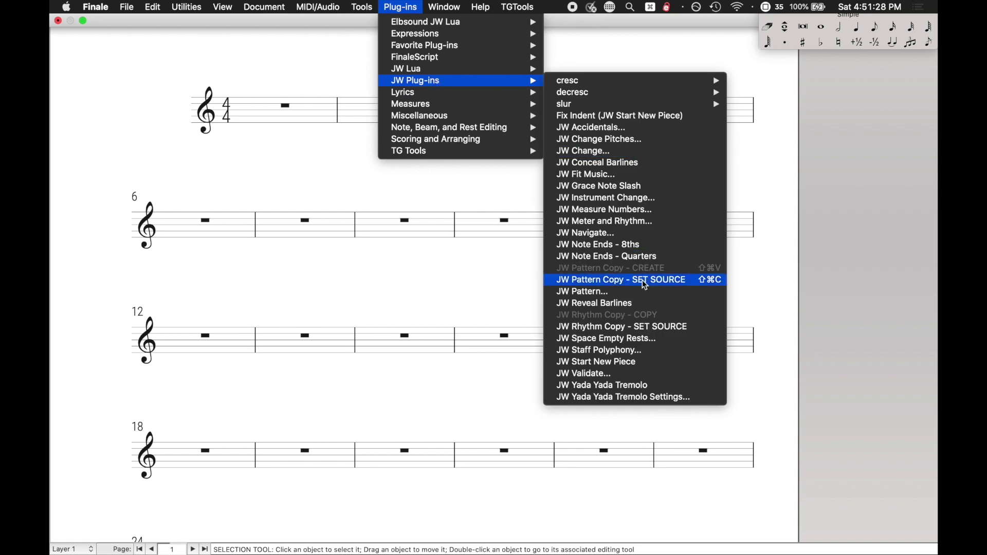
{"action": "left_click", "coordinate": [628, 299]}
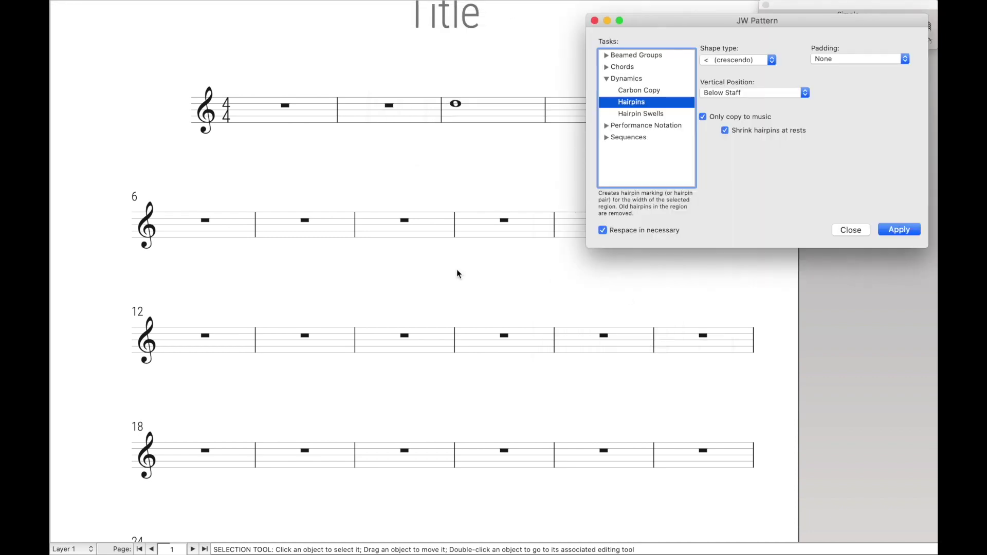
{"action": "left_click", "coordinate": [607, 80]}
{"action": "left_click", "coordinate": [606, 80]}
{"action": "left_click", "coordinate": [617, 57]}
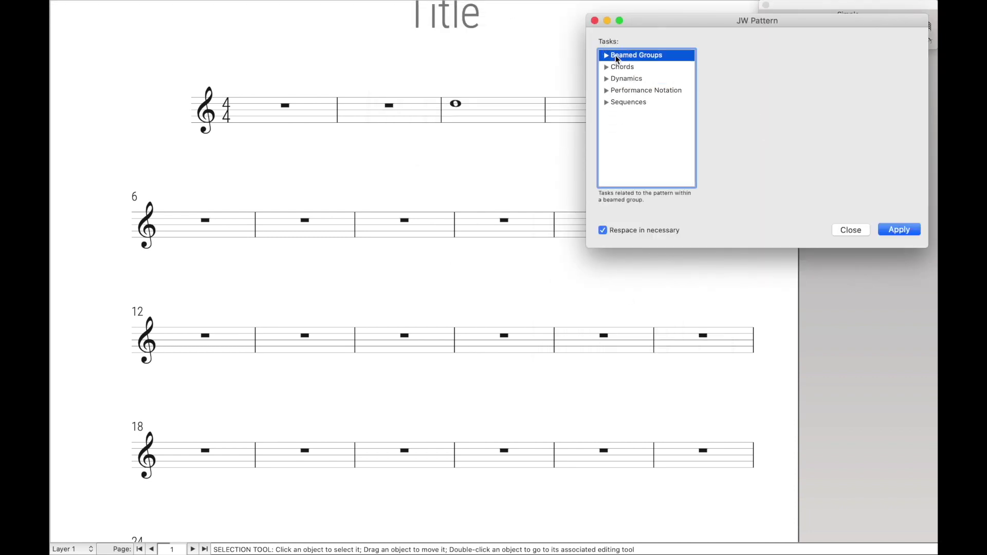
{"action": "left_click_drag", "start_coordinate": [667, 19], "coordinate": [523, 62]}
{"action": "left_click", "coordinate": [747, 274]}
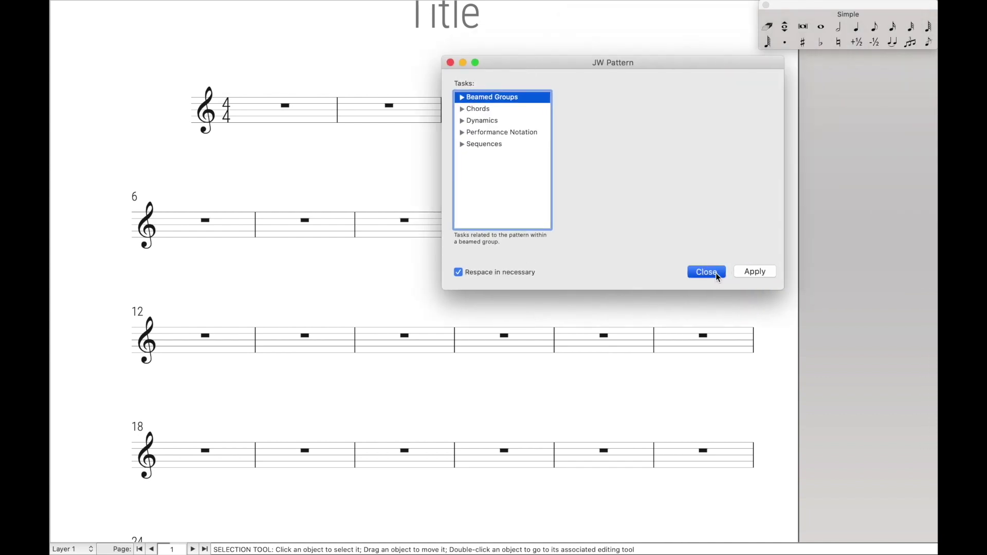
{"action": "key", "text": "Return"}
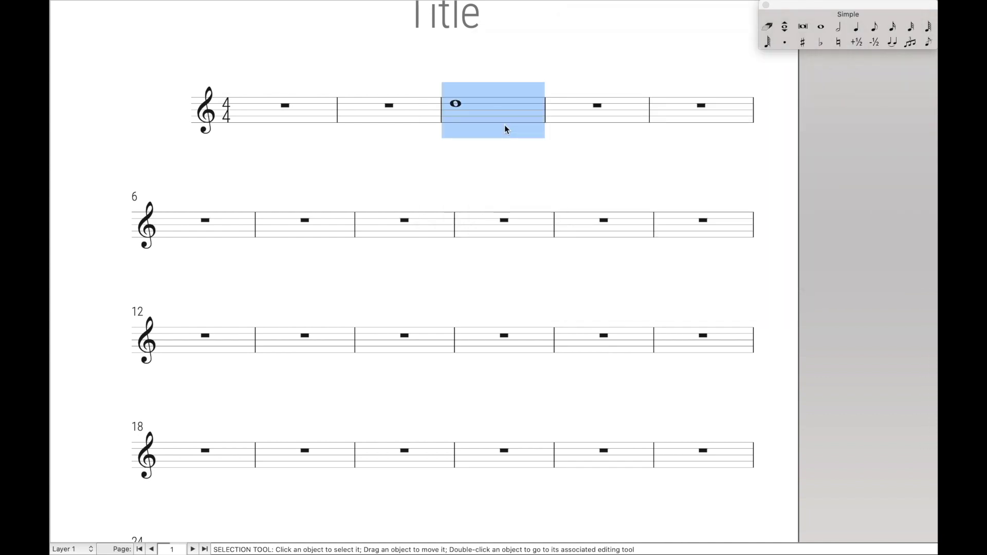
Run Hairpins - Crescendo from the Finale A Musical Elements palette on measure 3.
{"action": "key", "text": "h"}
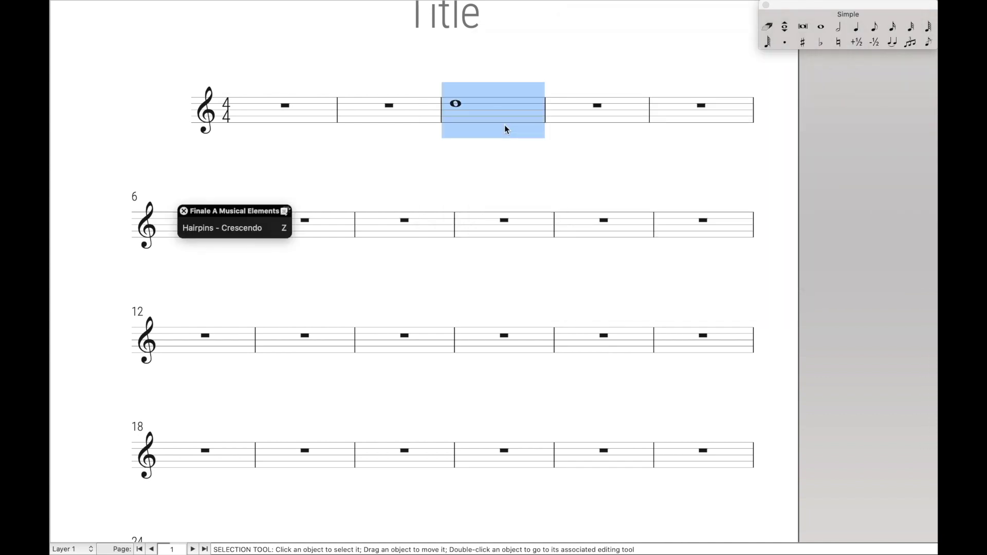
{"action": "key", "text": "z"}
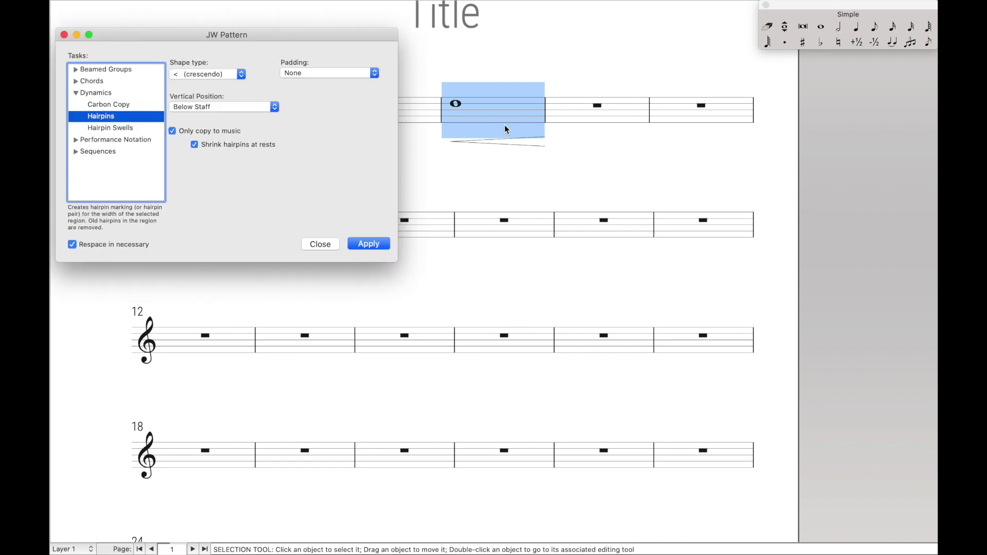